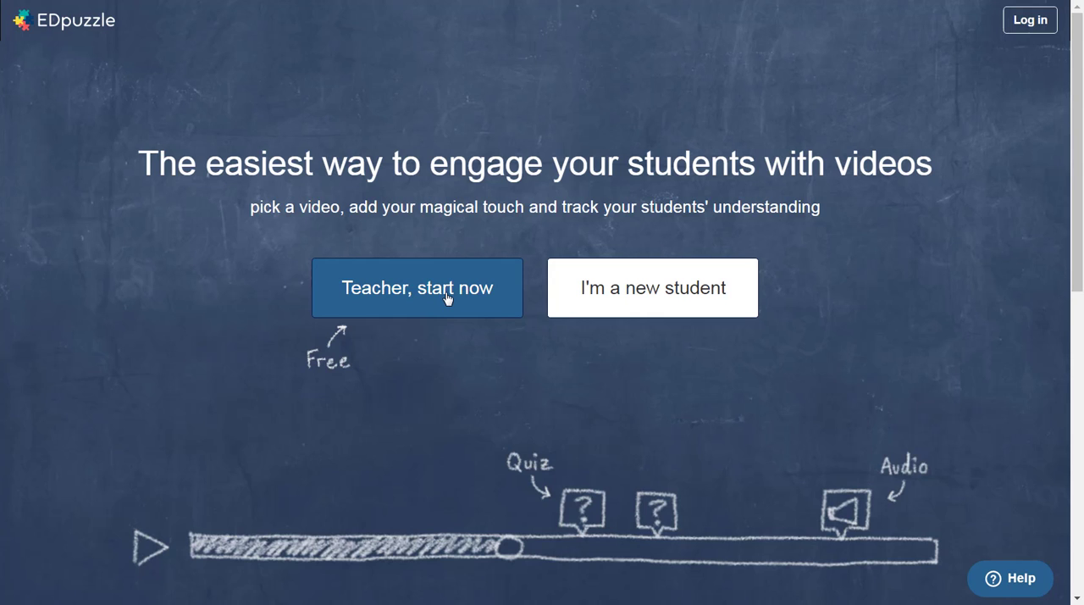
Step: Log in as a teacher with the existing Google account and allow the requested permissions
{"action": "left_click", "coordinate": [446, 296]}
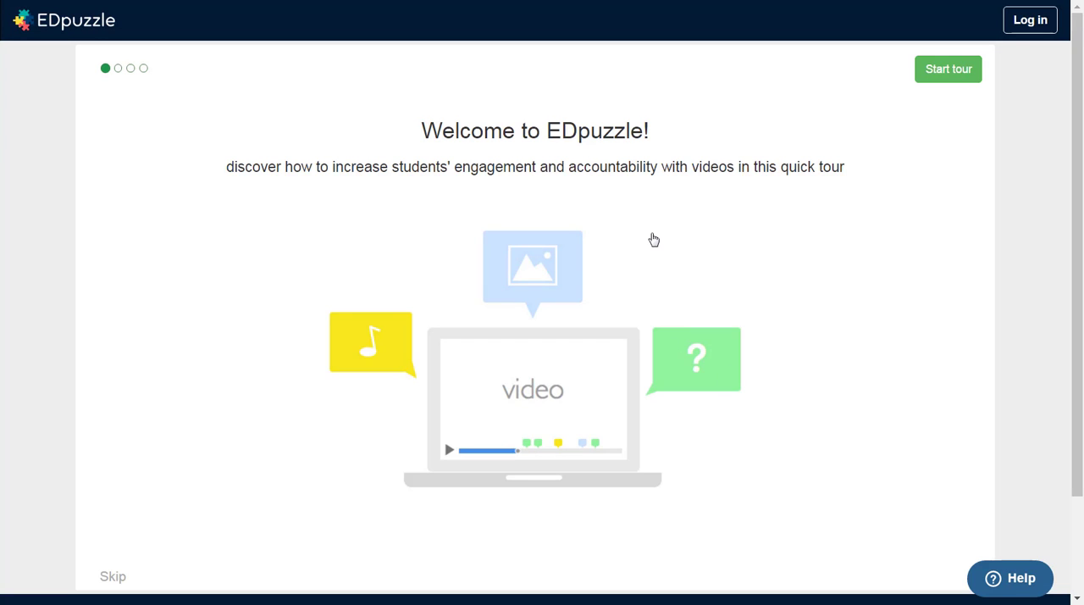
{"action": "left_click", "coordinate": [1022, 34]}
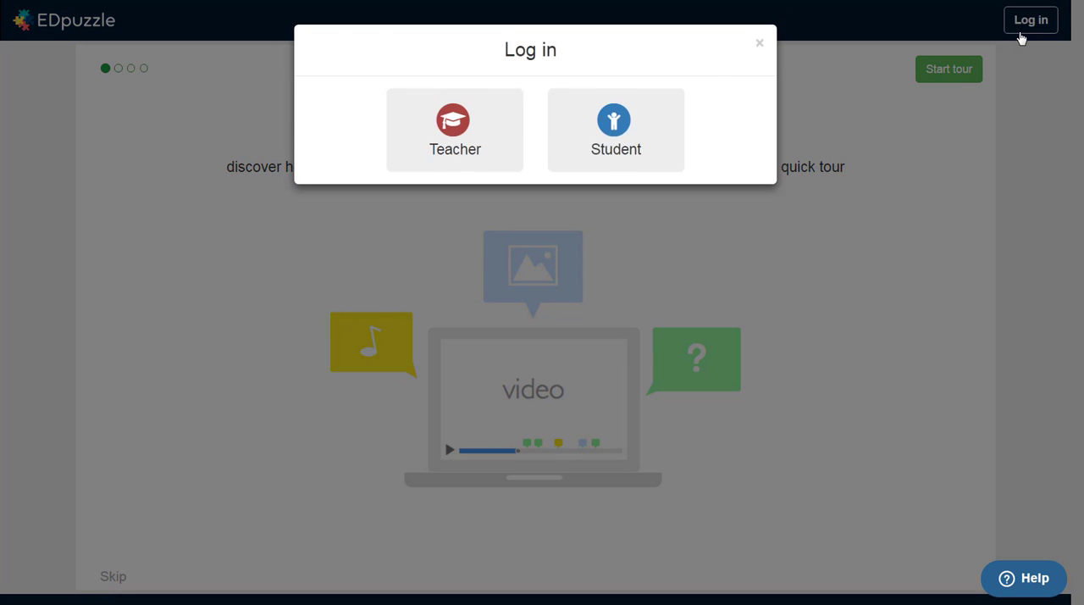
{"action": "left_click", "coordinate": [431, 150]}
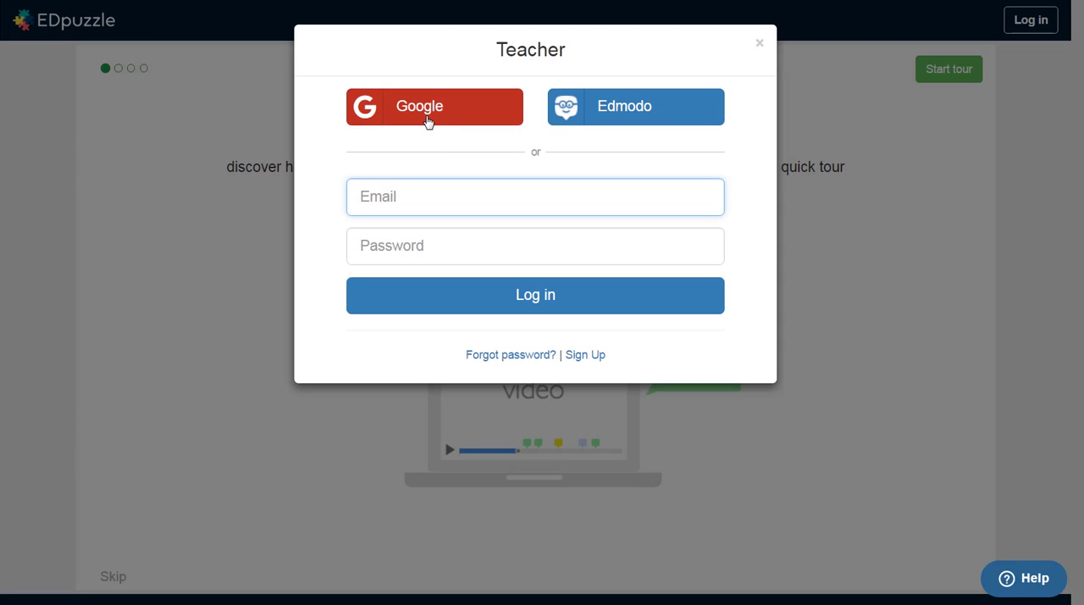
{"action": "left_click", "coordinate": [427, 121]}
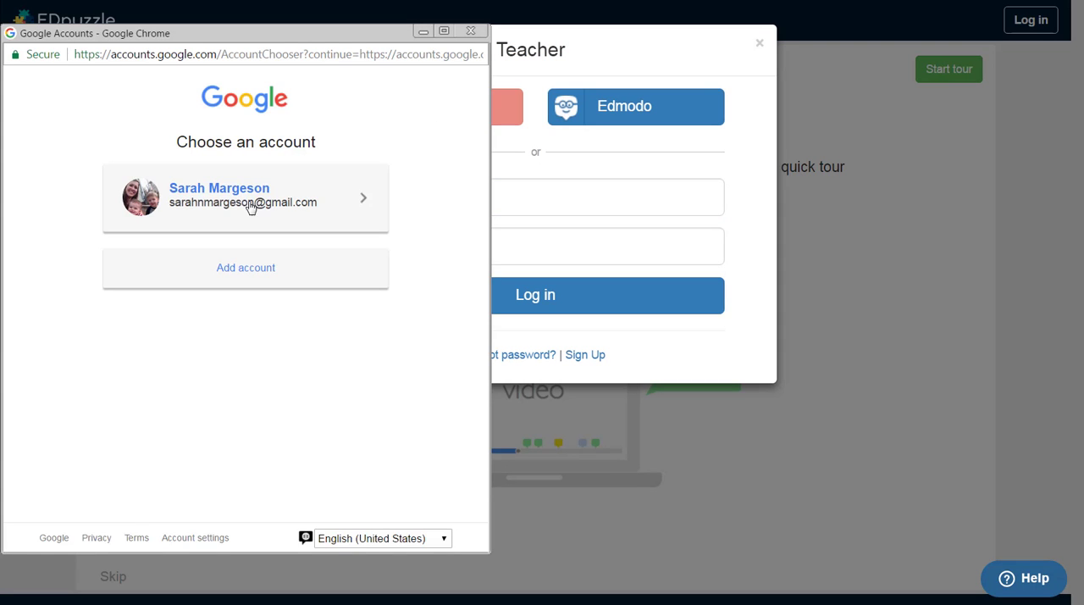
{"action": "left_click", "coordinate": [251, 208]}
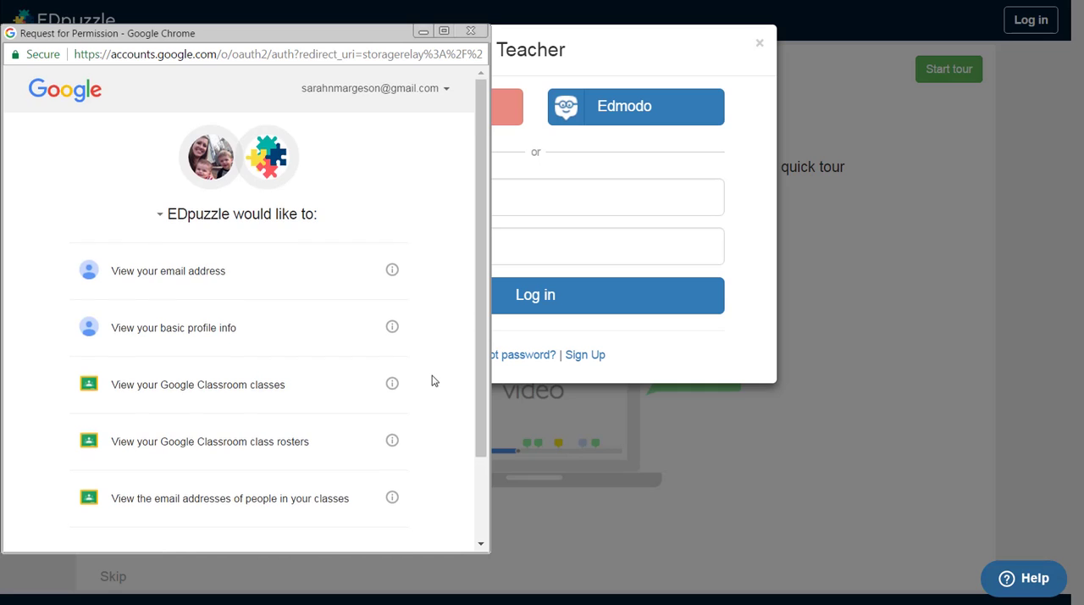
{"action": "scroll", "coordinate": [433, 380], "scroll_direction": "down", "scroll_amount": 2}
{"action": "left_click", "coordinate": [390, 514]}
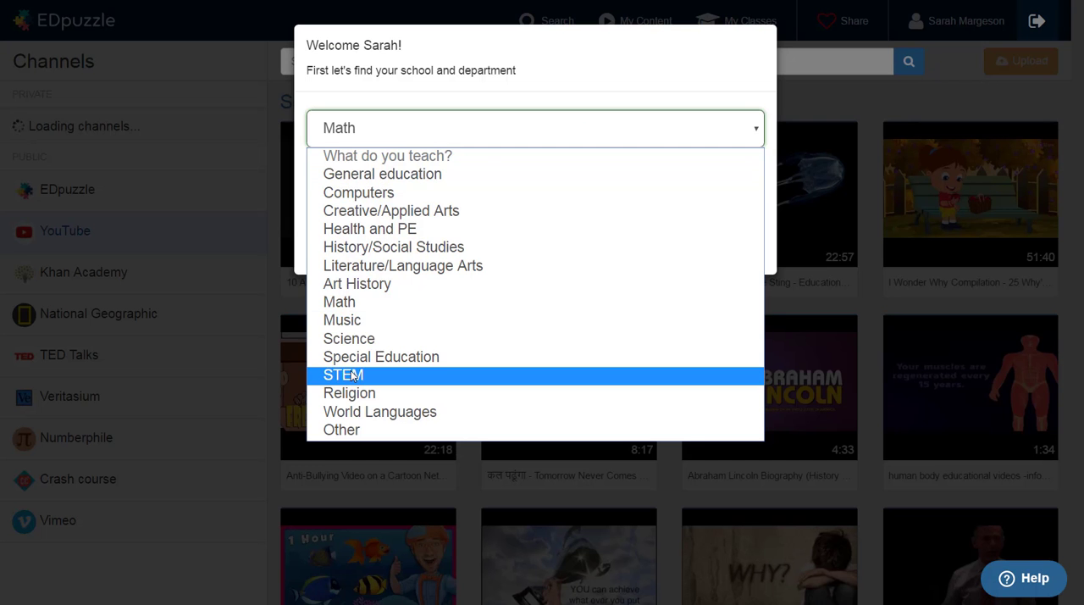
Step: Set the department to Science, look up the school with "McCutcheon Hi" and join the first match
{"action": "left_click", "coordinate": [349, 340]}
{"action": "left_click", "coordinate": [354, 187]}
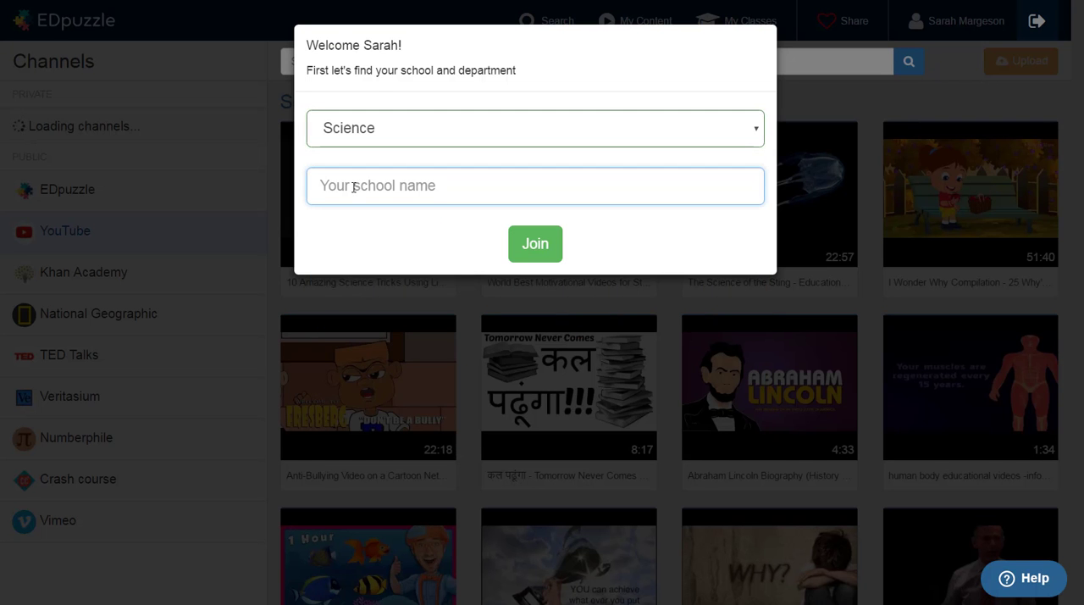
{"action": "type", "text": "McCutcheon Hi"}
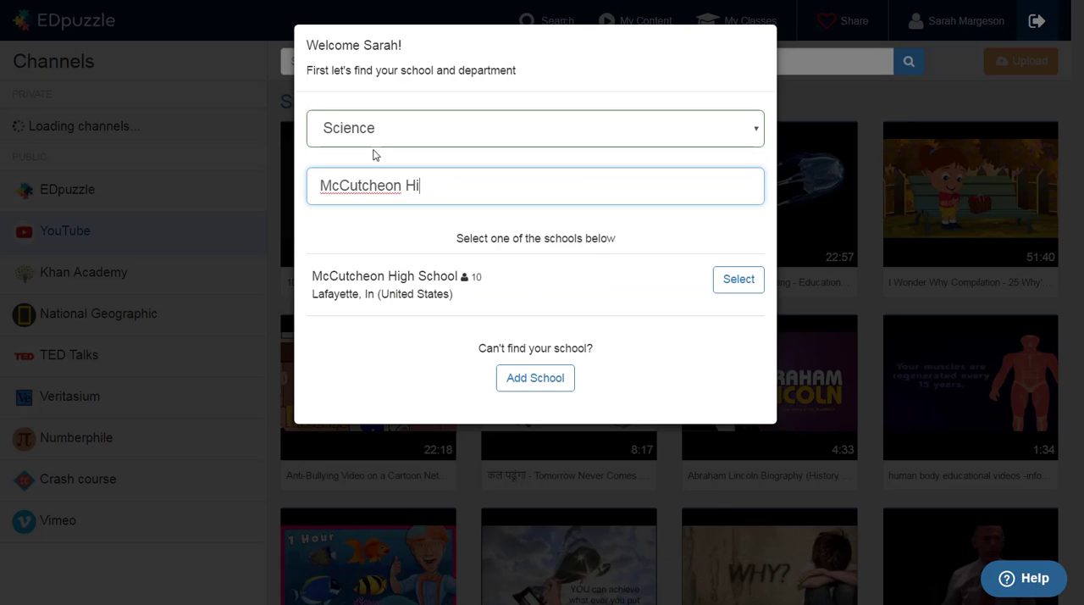
{"action": "left_click", "coordinate": [739, 278]}
{"action": "left_click", "coordinate": [535, 243]}
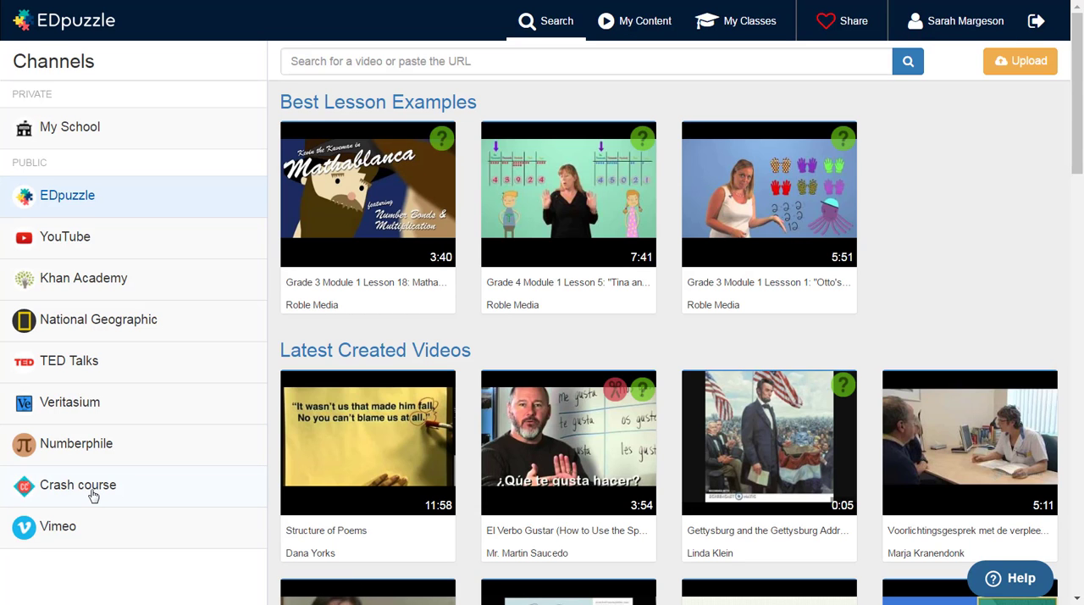
Step: Search the Crash course channel for "biology #27"
{"action": "left_click", "coordinate": [93, 494]}
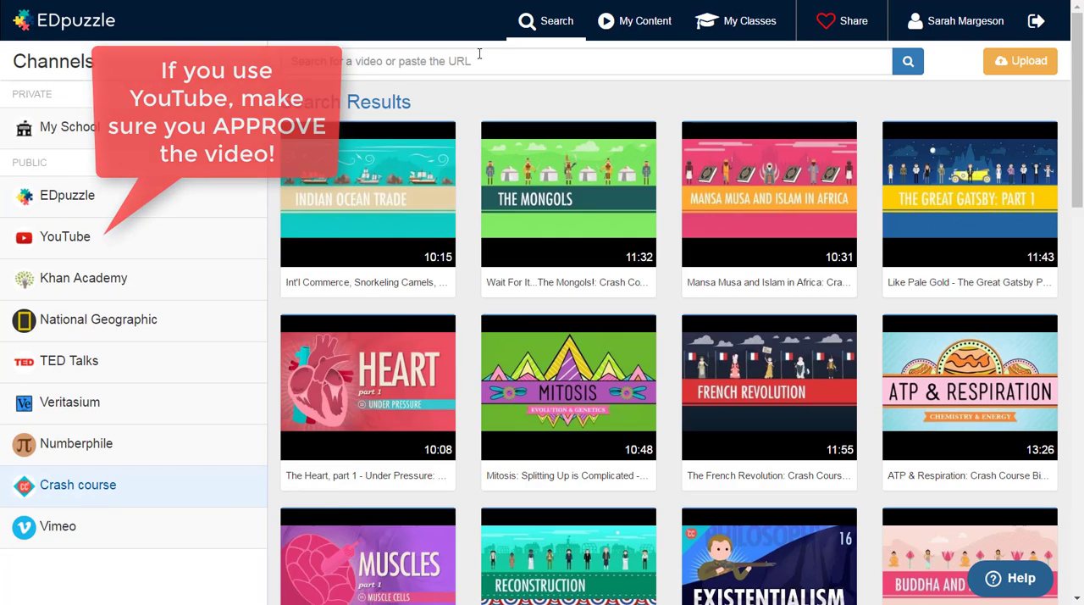
{"action": "left_click", "coordinate": [477, 58]}
{"action": "type", "text": "biology #27"}
{"action": "key", "text": "Return"}
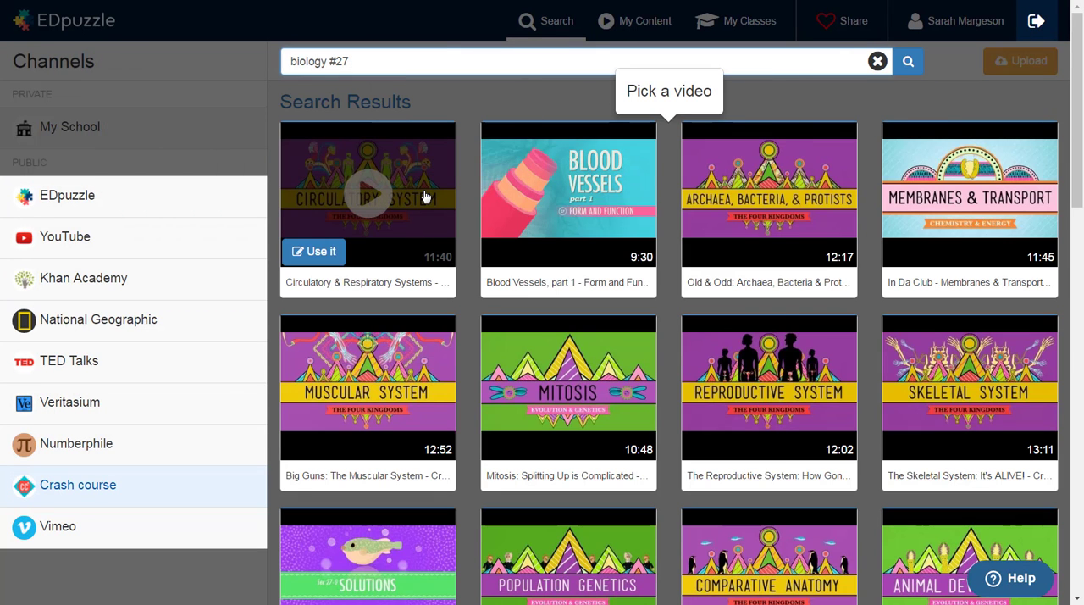
Step: Preview the Circulatory & Respiratory Systems video, skipping ahead to about 04:08 and pausing it there
{"action": "left_click", "coordinate": [425, 196]}
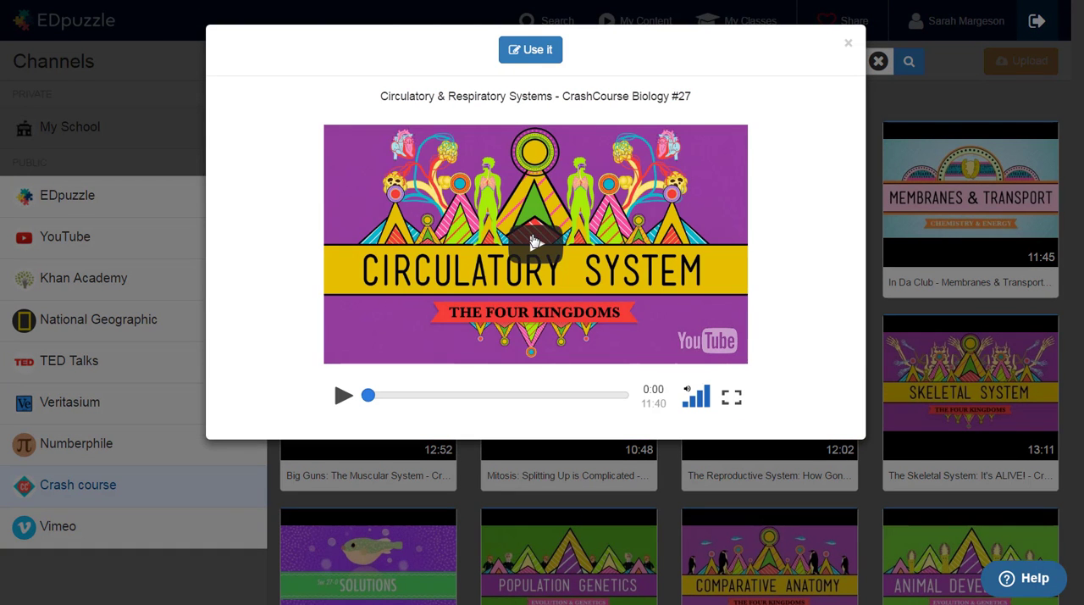
{"action": "left_click", "coordinate": [532, 244]}
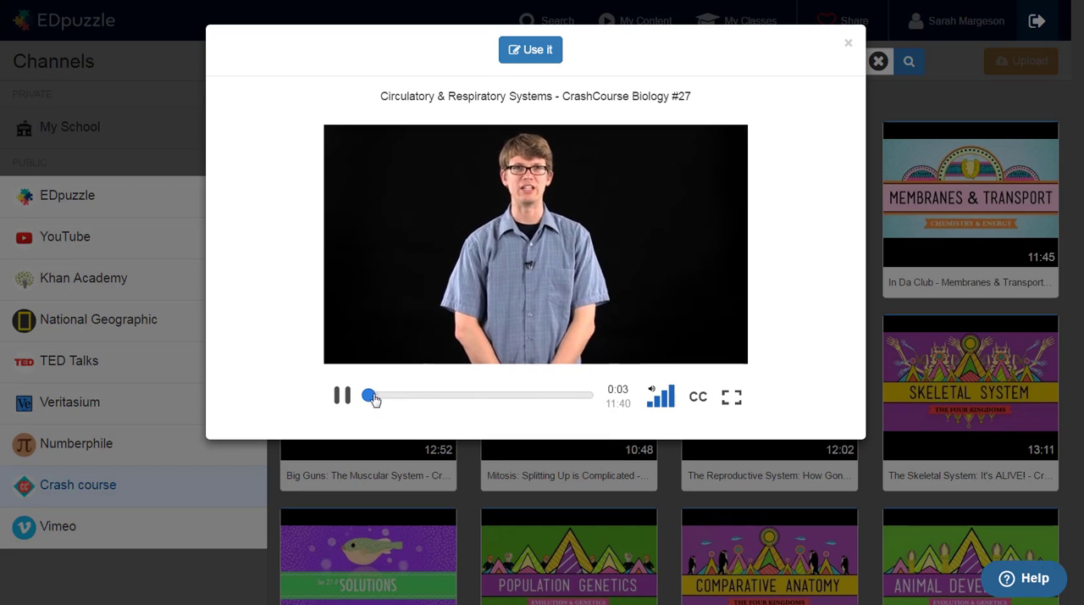
{"action": "left_click_drag", "start_coordinate": [373, 397], "coordinate": [420, 402]}
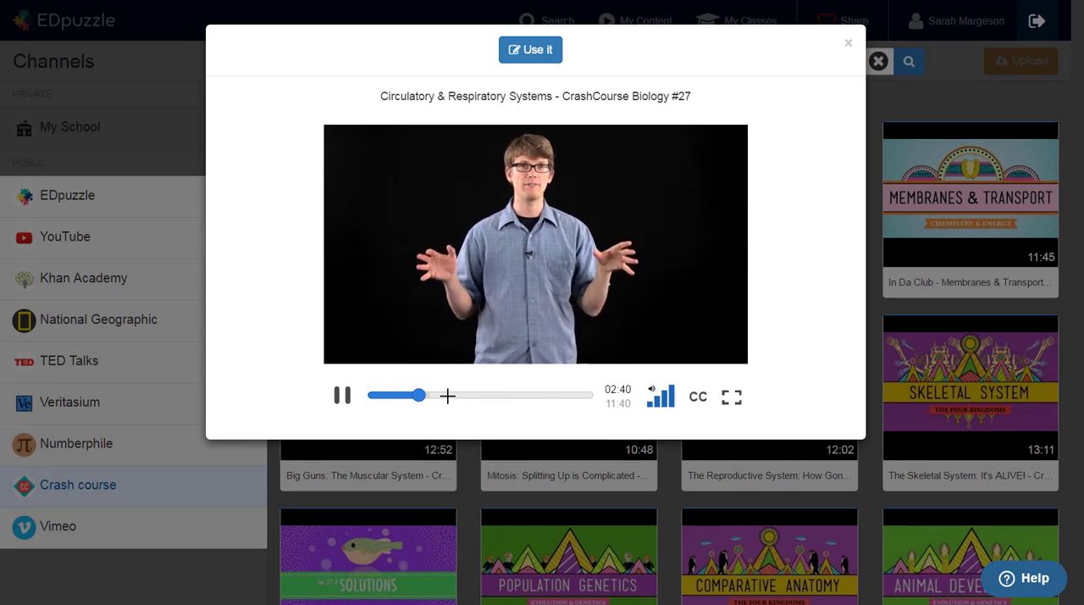
{"action": "left_click", "coordinate": [446, 395]}
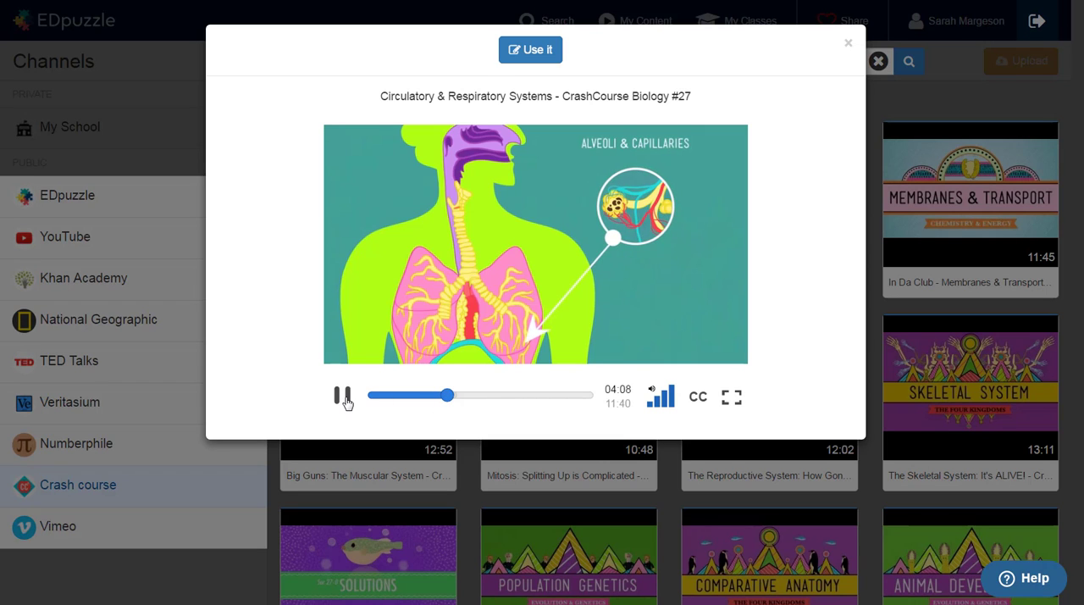
{"action": "left_click", "coordinate": [344, 400]}
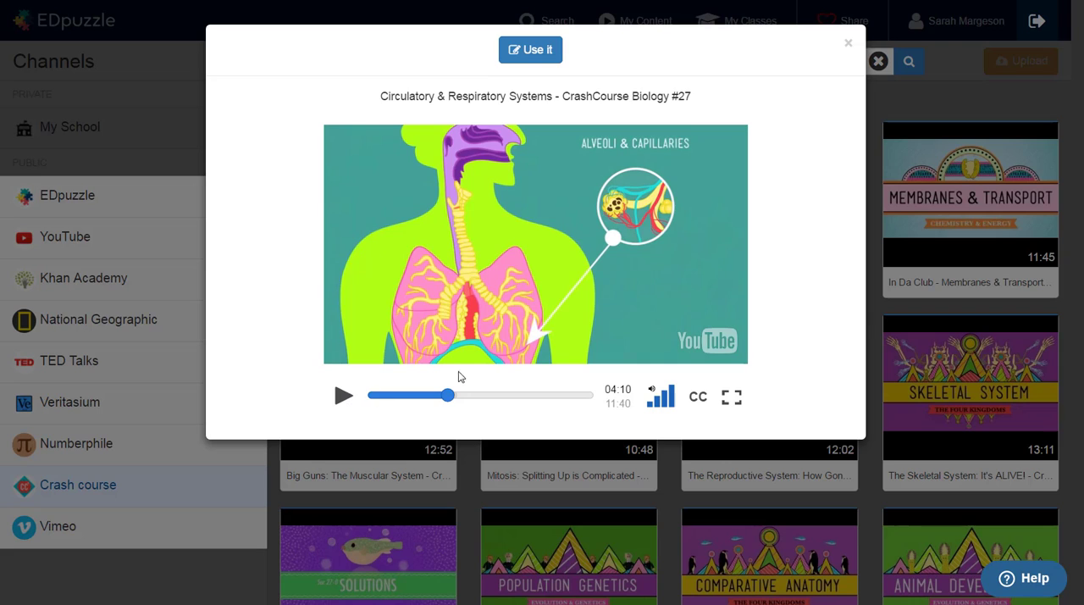
Step: Use the Circulatory & Respiratory Systems video for a lesson and crop its end to 09:22
{"action": "left_click", "coordinate": [519, 54]}
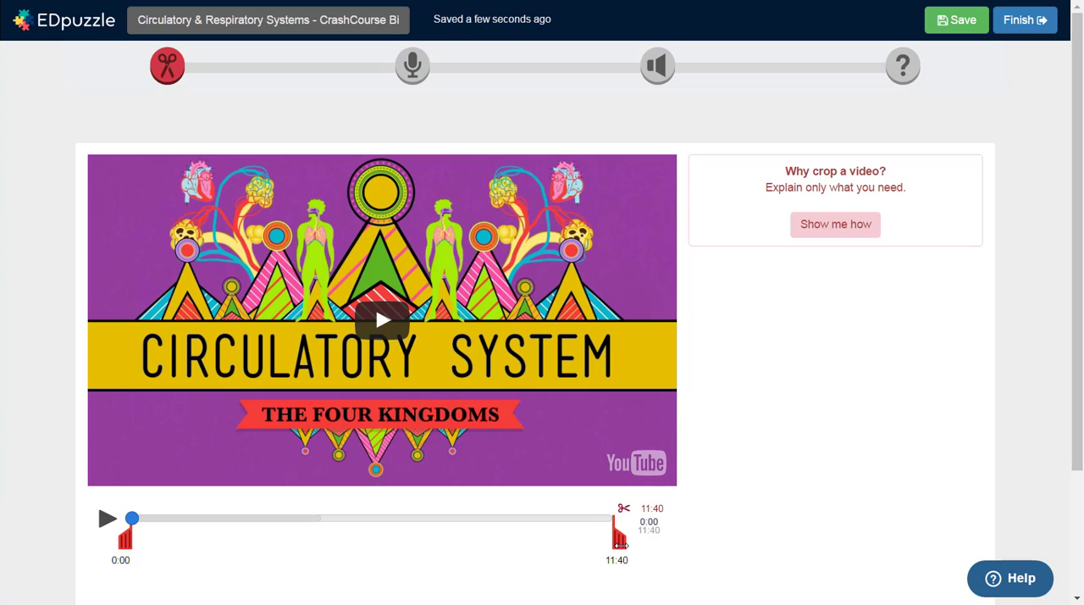
{"action": "left_click_drag", "start_coordinate": [619, 544], "coordinate": [526, 539]}
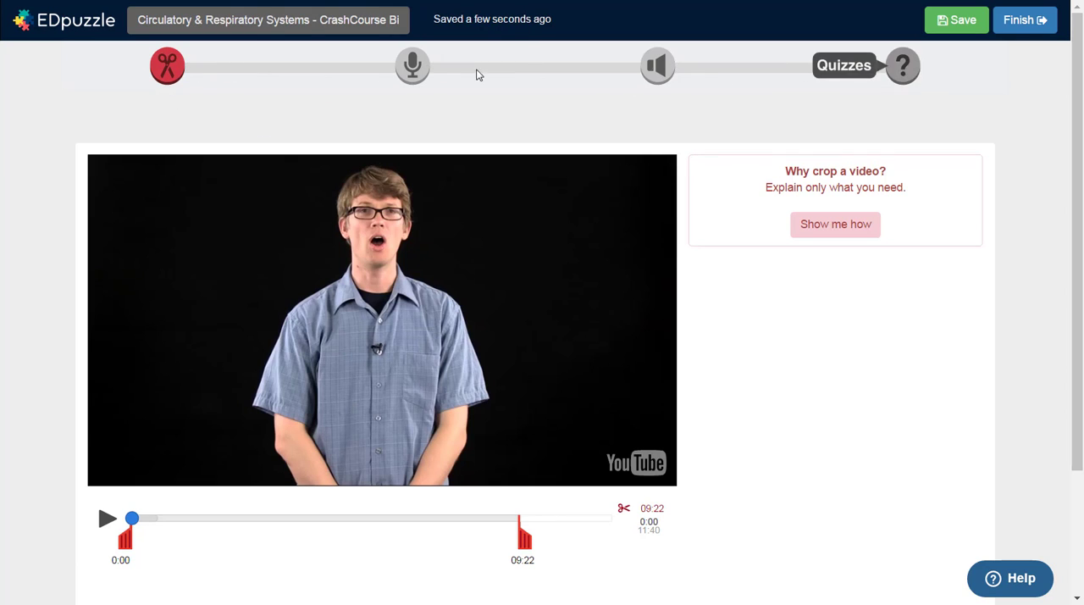
Step: Go through the editor's audio track and audio notes stages and open the quizzes stage
{"action": "left_click", "coordinate": [414, 68]}
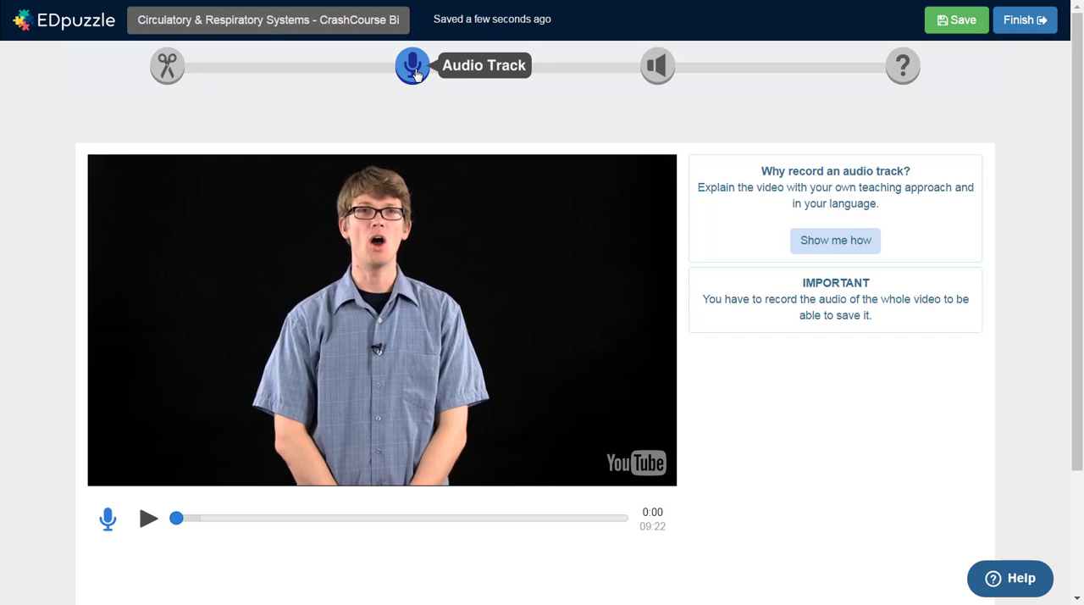
{"action": "left_click", "coordinate": [655, 73]}
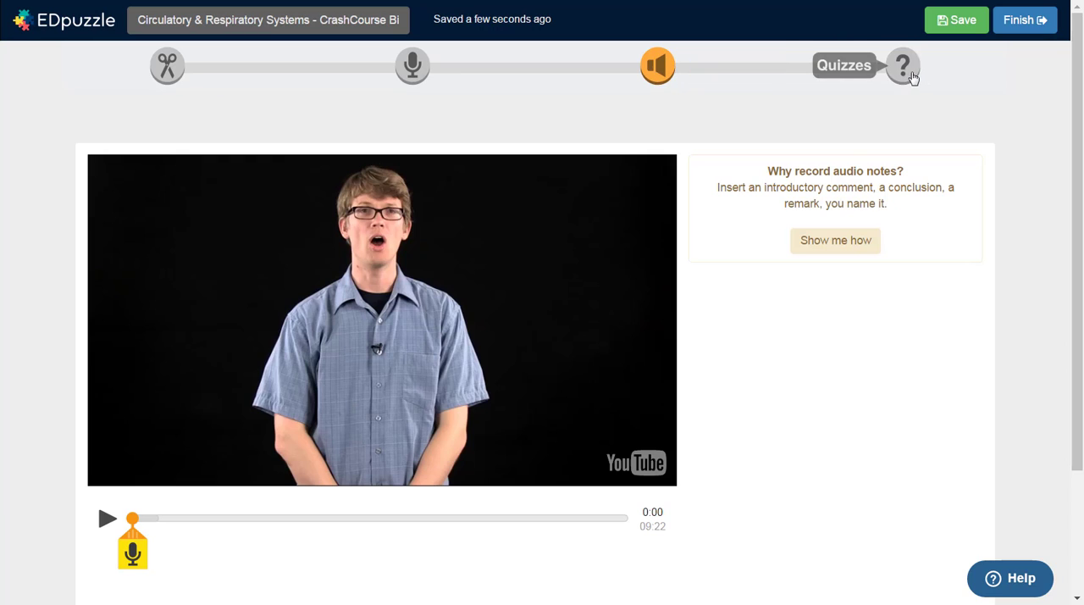
{"action": "left_click", "coordinate": [912, 76]}
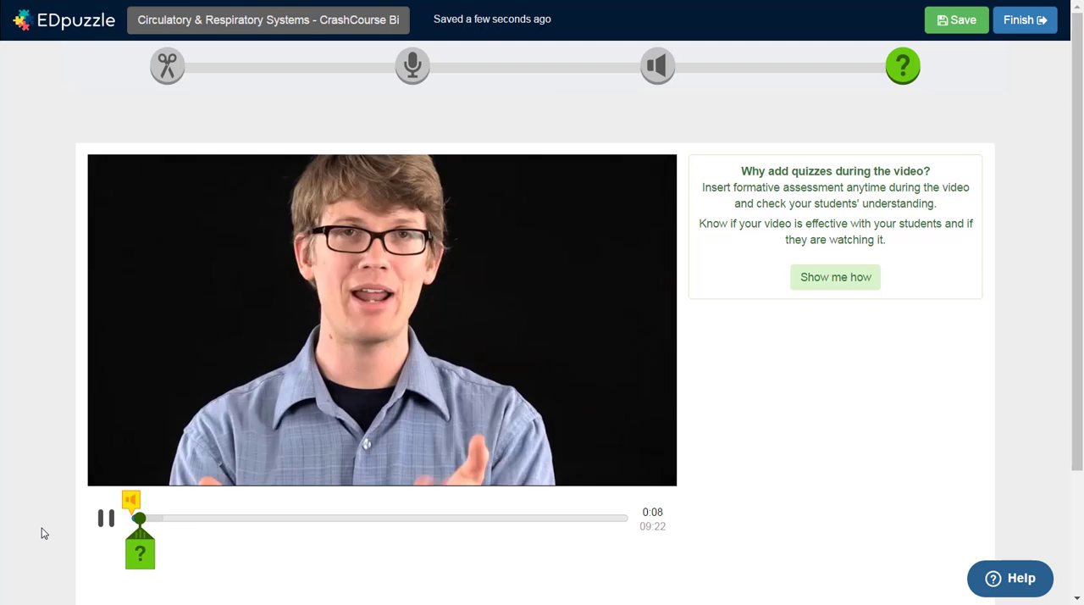
Step: Add a multiple-choice question at 0:29, "What body process cannot happen without oxygen?", with the choices "Cellular Respiration" and "Digestion"
{"action": "left_click", "coordinate": [161, 554]}
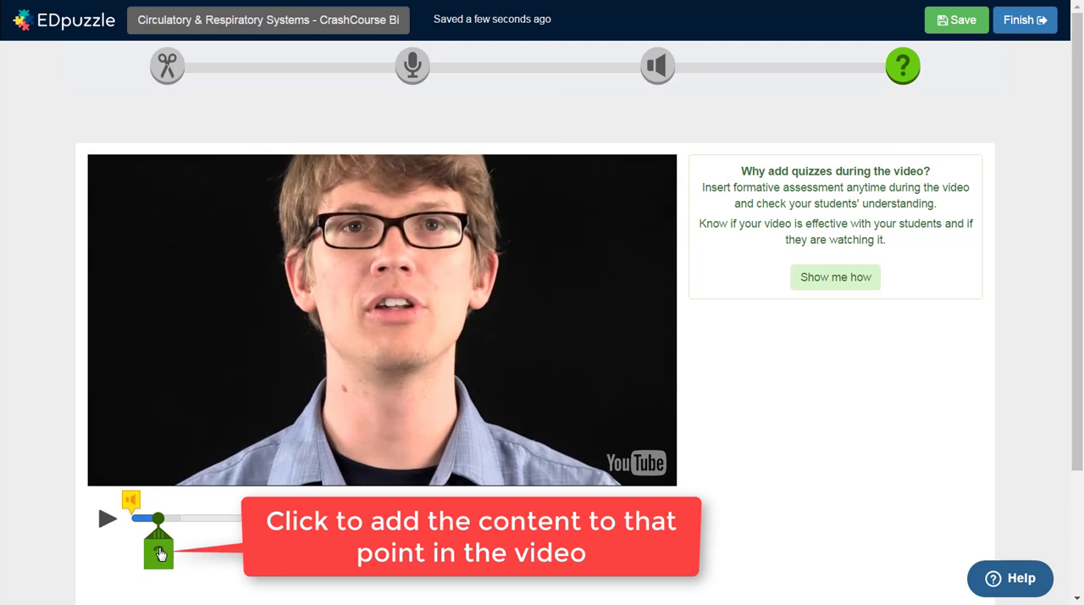
{"action": "type", "text": "What body process cannot happen without oxygen?"}
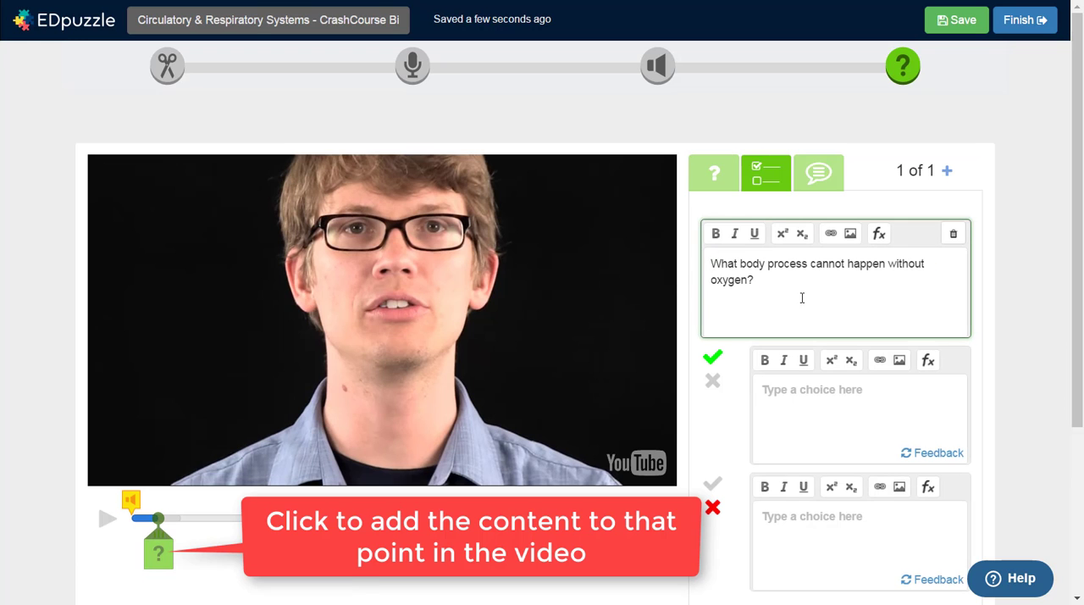
{"action": "left_click", "coordinate": [785, 402]}
{"action": "type", "text": "Cellular Respiration"}
{"action": "left_click", "coordinate": [818, 540]}
{"action": "type", "text": "Digestion"}
Step: Add two more choices to the oxygen question, "Breathing" and "Respiratory System"
{"action": "scroll", "coordinate": [818, 540], "scroll_direction": "down", "scroll_amount": 2}
{"action": "left_click", "coordinate": [805, 459]}
{"action": "left_click", "coordinate": [801, 485]}
{"action": "type", "text": "Breathing"}
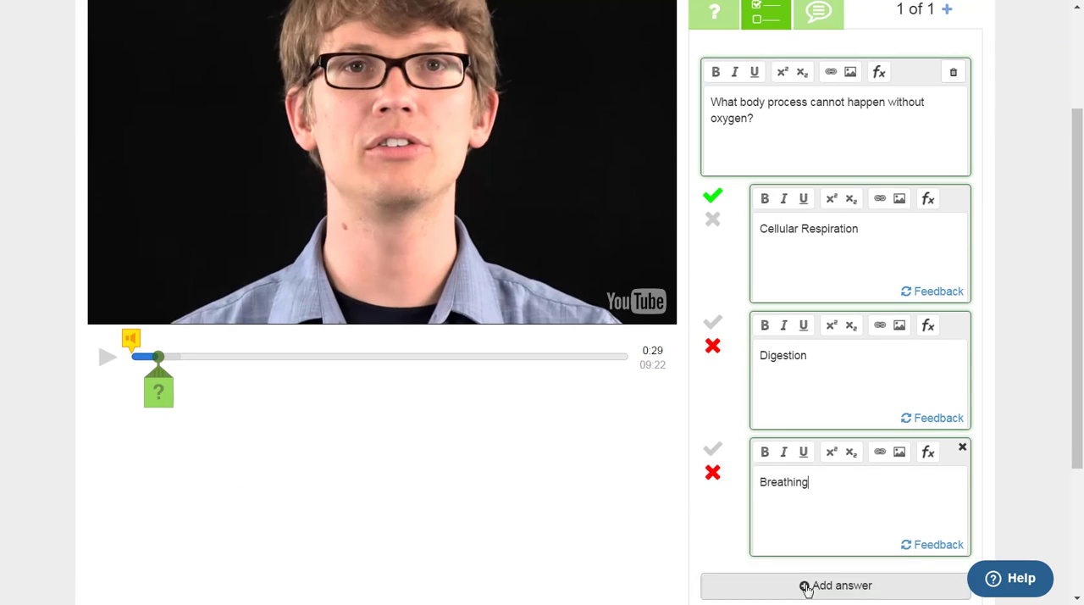
{"action": "left_click", "coordinate": [807, 588]}
{"action": "scroll", "coordinate": [806, 585], "scroll_direction": "down", "scroll_amount": 3}
{"action": "left_click", "coordinate": [822, 374]}
{"action": "type", "text": "Respiratory System"}
Step: Mark "Cellular Respiration" as the correct answer, save the question and continue the video
{"action": "scroll", "coordinate": [822, 374], "scroll_direction": "up", "scroll_amount": 4}
{"action": "left_click", "coordinate": [713, 278]}
{"action": "left_click", "coordinate": [958, 532]}
{"action": "left_click", "coordinate": [725, 321]}
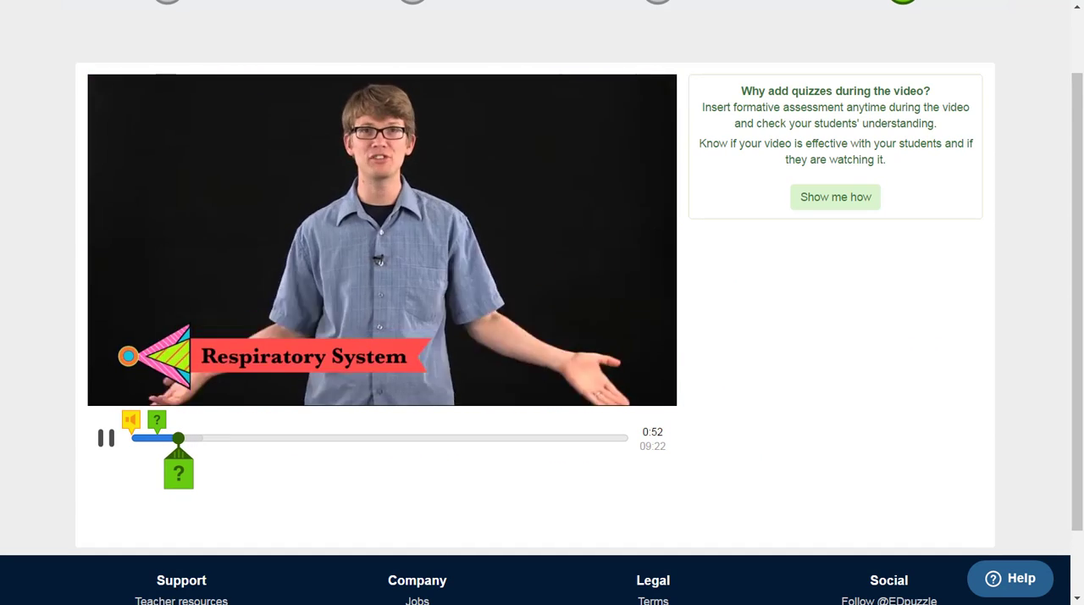
Step: At 01:00, add a question with bold "Diffusion Review:" plus "Diffusion is when molecules move from an area of high concentration to an area of low concentration"
{"action": "key", "text": "space"}
{"action": "left_click", "coordinate": [186, 472]}
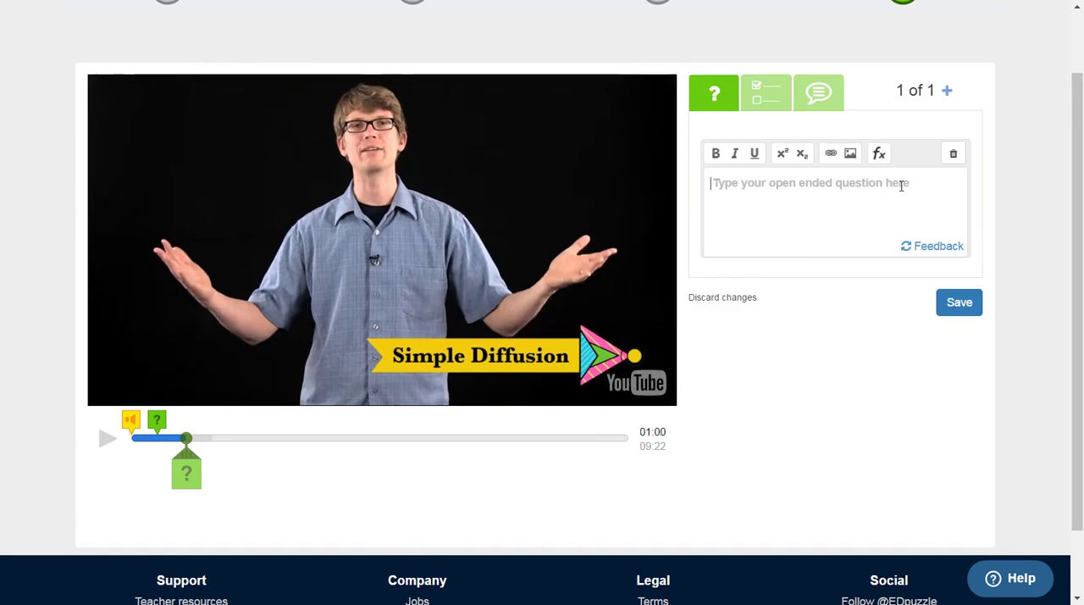
{"action": "left_click", "coordinate": [765, 92]}
{"action": "left_click", "coordinate": [773, 186]}
{"action": "key", "text": "ctrl+b"}
{"action": "type", "text": "Diffusion Review:"}
{"action": "key", "text": "ctrl+b"}
{"action": "type", "text": "Diffusion is when molecules move from "}
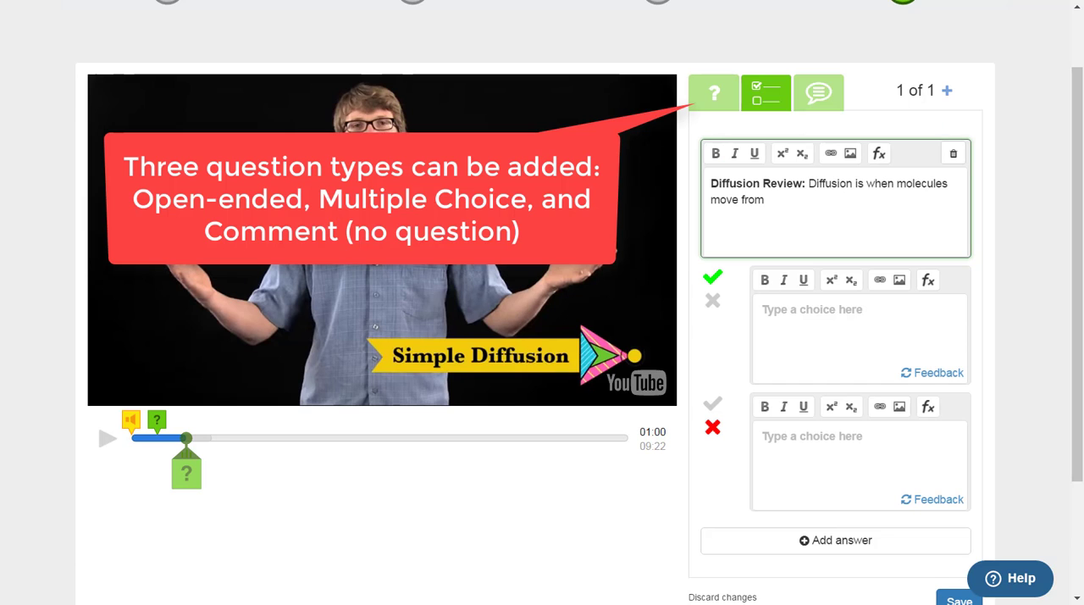
{"action": "type", "text": "an area of high concentration to an area of low concentration"}
Step: Append bold "Challenge Question:" "If the gas molecules we need (oxygen, etc.) could diffuse across our skin and into our blood, what would our respiratory system be like?"
{"action": "key", "text": "Return"}
{"action": "key", "text": "ctrl+b"}
{"action": "type", "text": "Challenge Question:"}
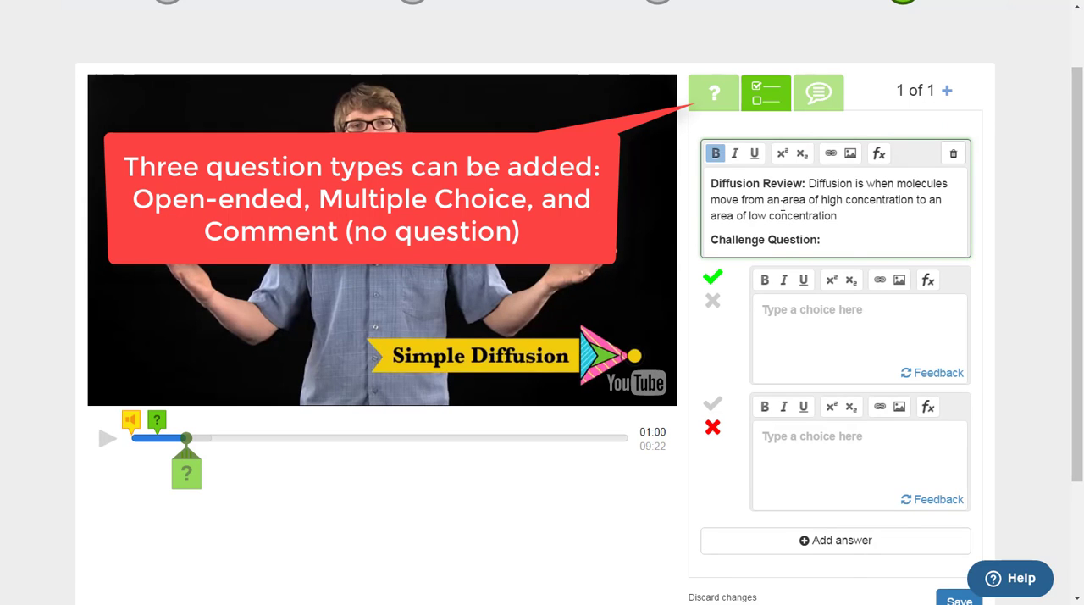
{"action": "key", "text": "ctrl+b"}
{"action": "type", "text": "If the gas molecules we need (ocygen, etc.) could diffuse across our skin and into our blood, what would our respir"}
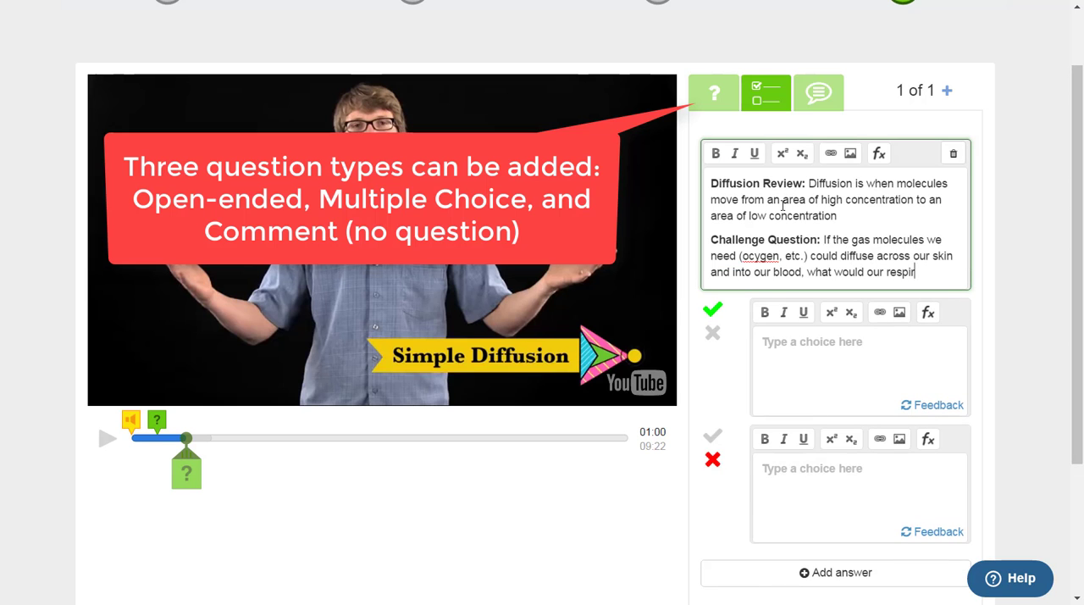
{"action": "type", "text": "atory system be like?"}
{"action": "left_click", "coordinate": [755, 256]}
{"action": "key", "text": "BackSpace"}
{"action": "type", "text": "x"}
Step: Switch the diffusion question to open-ended, save it and resume the video
{"action": "left_click", "coordinate": [715, 94]}
{"action": "left_click", "coordinate": [958, 359]}
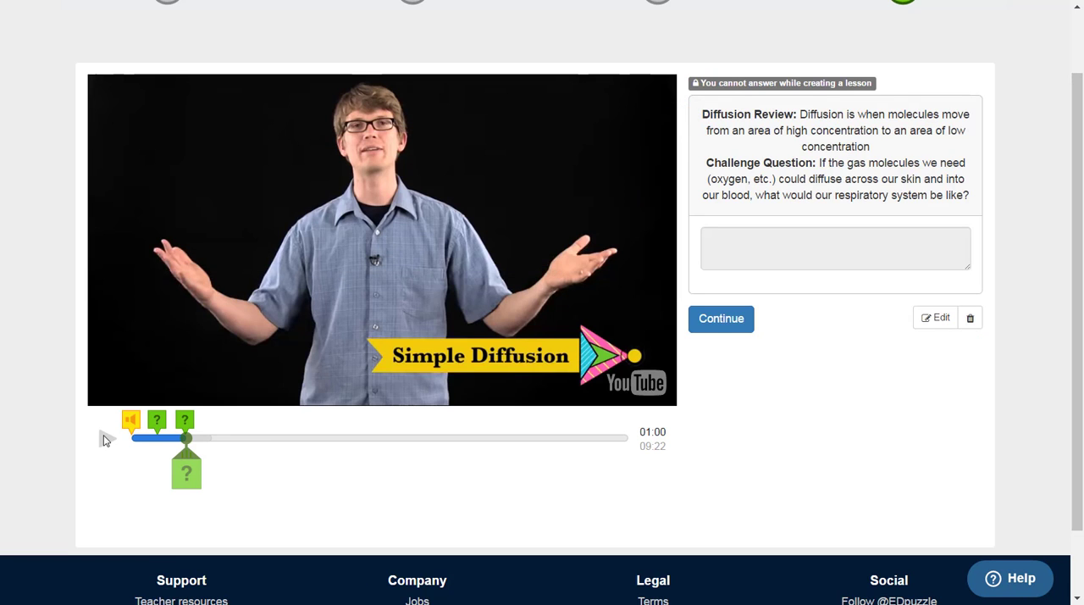
{"action": "left_click", "coordinate": [103, 440]}
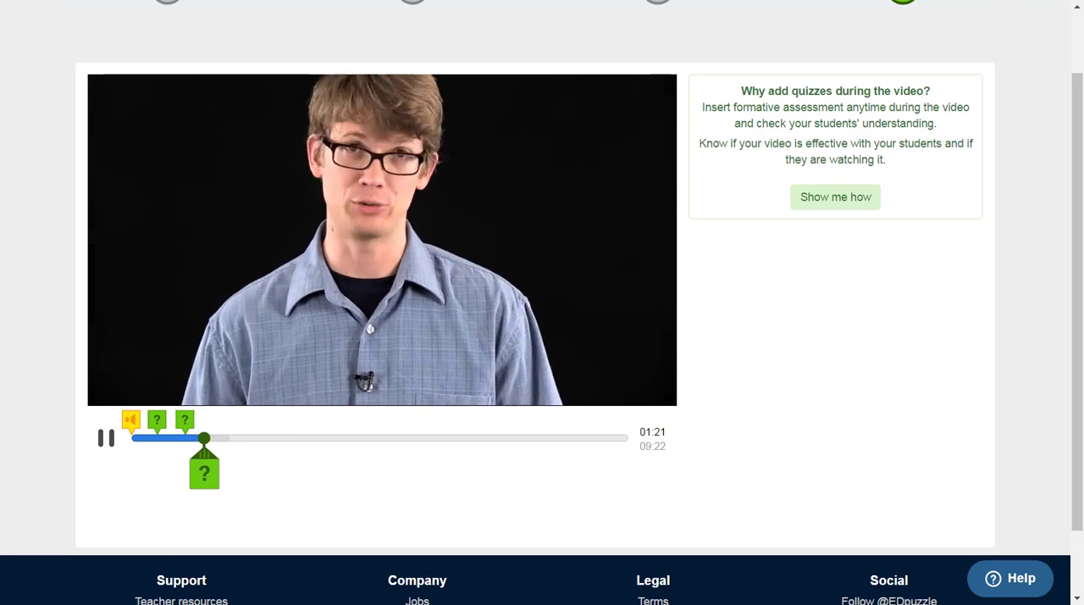
Step: Add a multiple-choice question at 01:38 reading "The bigger the animal, the less oxygen is needed."
{"action": "left_click", "coordinate": [106, 442]}
{"action": "left_click", "coordinate": [107, 442]}
{"action": "left_click", "coordinate": [107, 442]}
{"action": "left_click", "coordinate": [219, 473]}
{"action": "left_click", "coordinate": [773, 105]}
{"action": "left_click", "coordinate": [760, 187]}
{"action": "type", "text": "The bigger the animal th"}
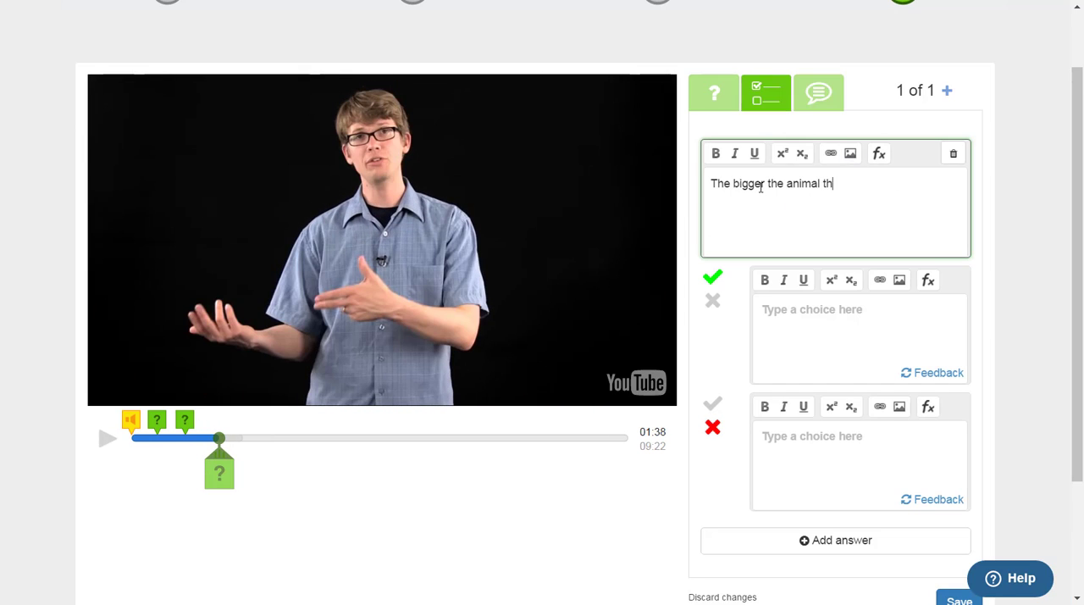
{"action": "key", "text": "BackSpace"}
{"action": "key", "text": "BackSpace"}
{"action": "key", "text": "BackSpace"}
{"action": "type", "text": ", the less oxygen is needed."}
Step: Enter "False" as the correct choice and "True" as the incorrect one, and save the question
{"action": "left_click", "coordinate": [791, 316]}
{"action": "type", "text": "False"}
{"action": "left_click", "coordinate": [798, 448]}
{"action": "type", "text": "True"}
{"action": "left_click", "coordinate": [713, 404]}
{"action": "left_click", "coordinate": [713, 427]}
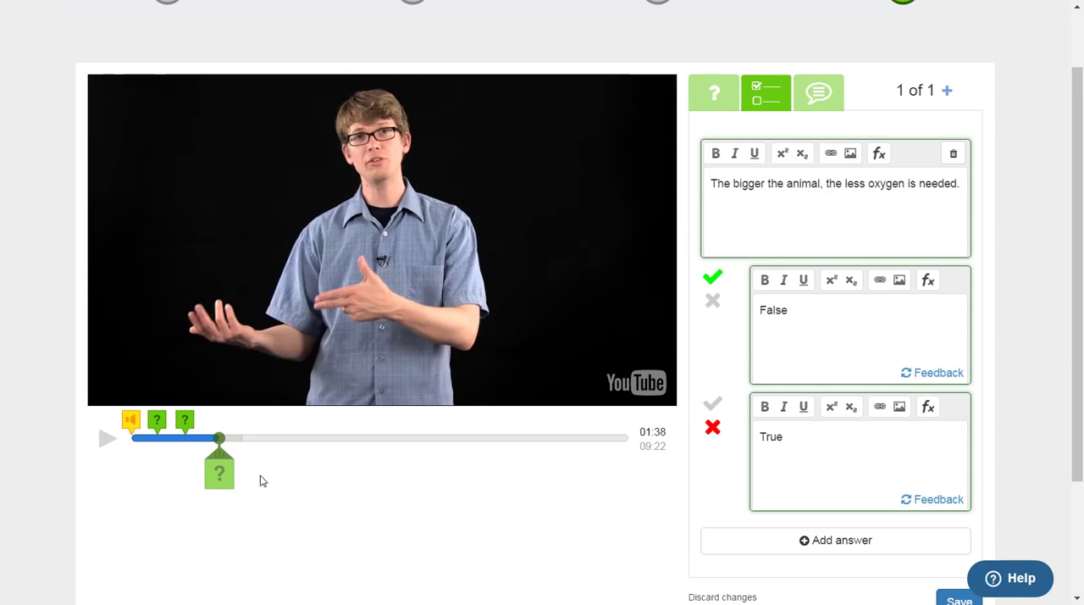
{"action": "scroll", "coordinate": [955, 513], "scroll_direction": "down", "scroll_amount": 1}
{"action": "left_click", "coordinate": [958, 518]}
Step: Resume the video and skip ahead to about 04:50
{"action": "left_click", "coordinate": [106, 357]}
{"action": "left_click", "coordinate": [380, 357]}
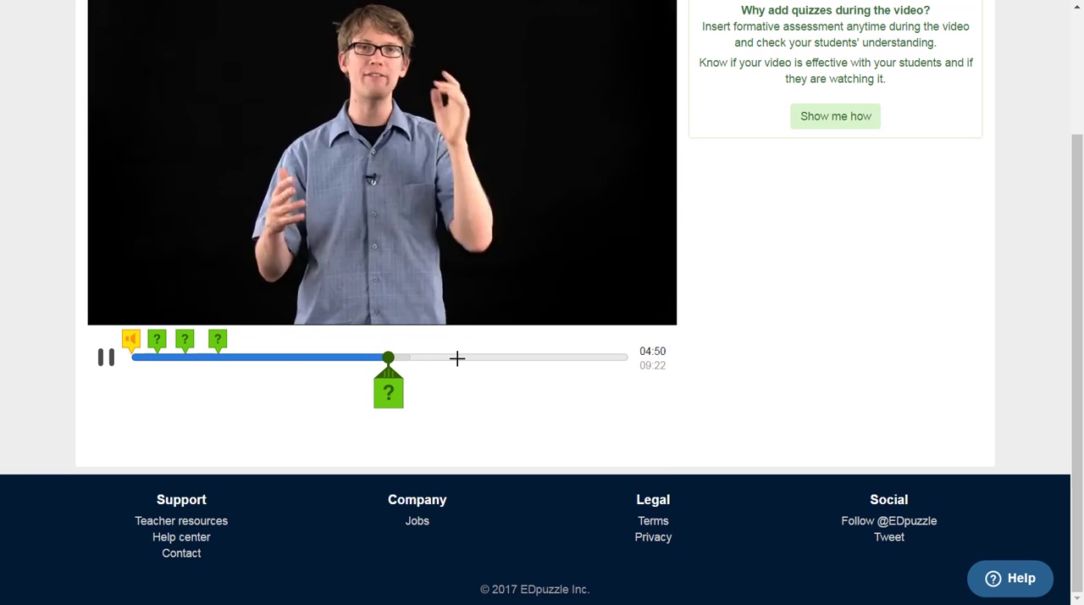
{"action": "scroll", "coordinate": [109, 447], "scroll_direction": "up", "scroll_amount": 1}
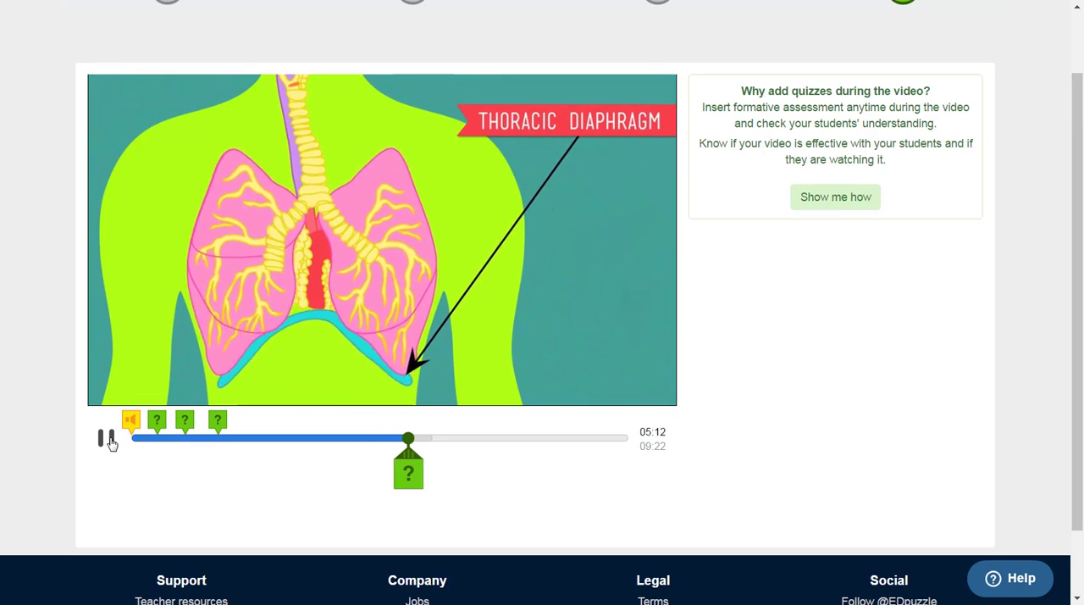
Step: Add a multiple-choice question at 05:19 reading "What is the muscle that helps you breathe in and out?"
{"action": "left_click", "coordinate": [111, 442]}
{"action": "left_click", "coordinate": [414, 474]}
{"action": "left_click", "coordinate": [766, 93]}
{"action": "left_click", "coordinate": [766, 184]}
{"action": "type", "text": "What is the muscle that helps you breathe in and out?"}
Step: Enter "diaphram" as the correct choice and "heart", "trachea" and "lung" as incorrect ones, and save the question
{"action": "left_click", "coordinate": [814, 328]}
{"action": "type", "text": "di"}
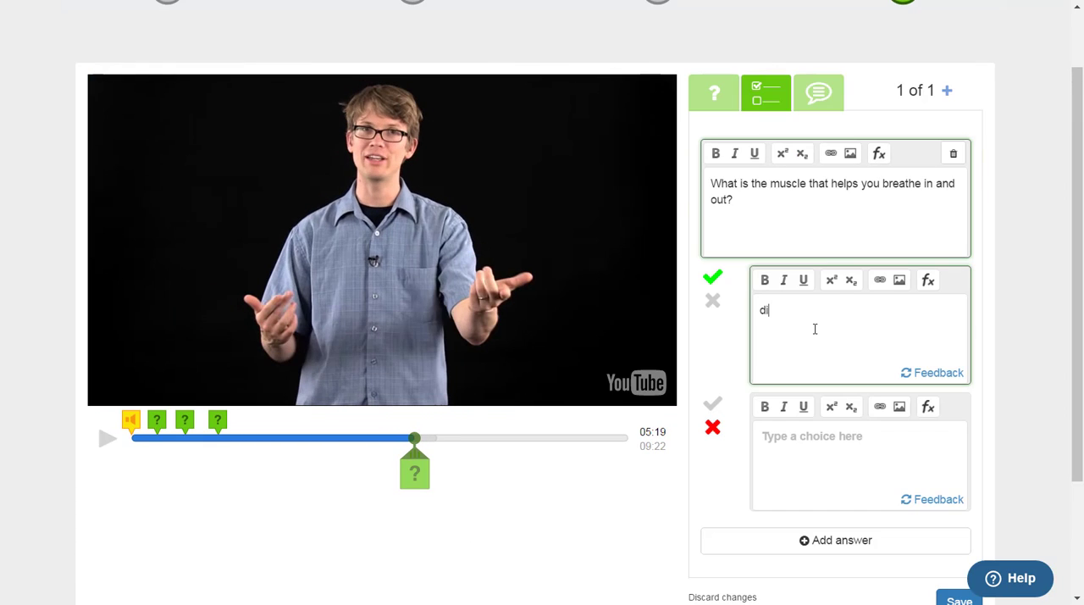
{"action": "type", "text": "aphram"}
{"action": "left_click", "coordinate": [813, 453]}
{"action": "type", "text": "heart"}
{"action": "left_click", "coordinate": [835, 540]}
{"action": "left_click", "coordinate": [788, 416]}
{"action": "type", "text": "trachealung"}
{"action": "left_click", "coordinate": [959, 452]}
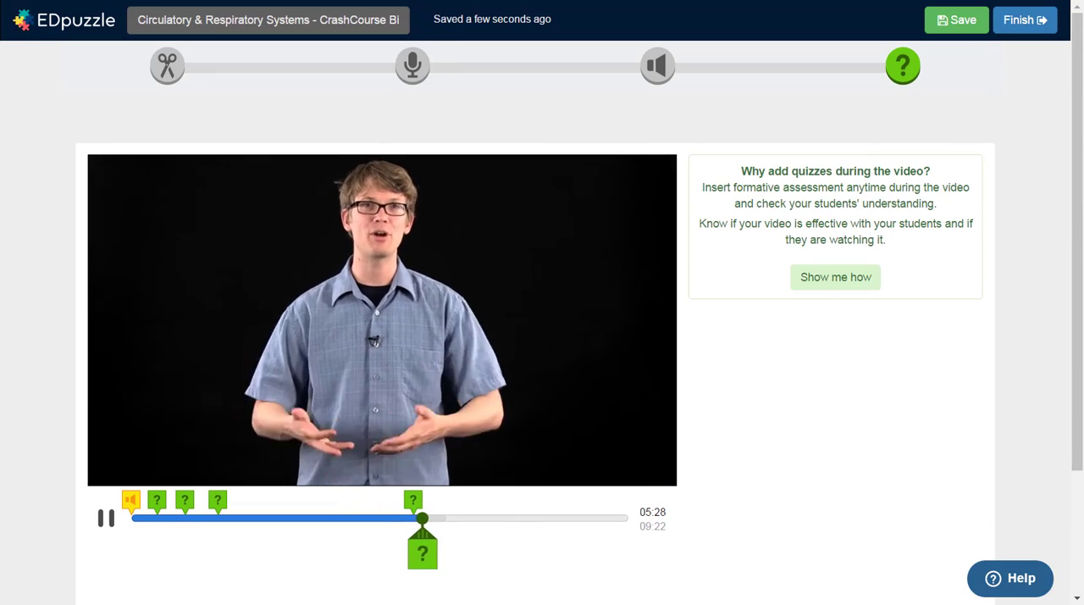
Step: Add the question "How many chambers does the heart have?" at 07:29, then save the question and the lesson
{"action": "left_click", "coordinate": [782, 179]}
{"action": "type", "text": "How many chambers does the heart have?"}
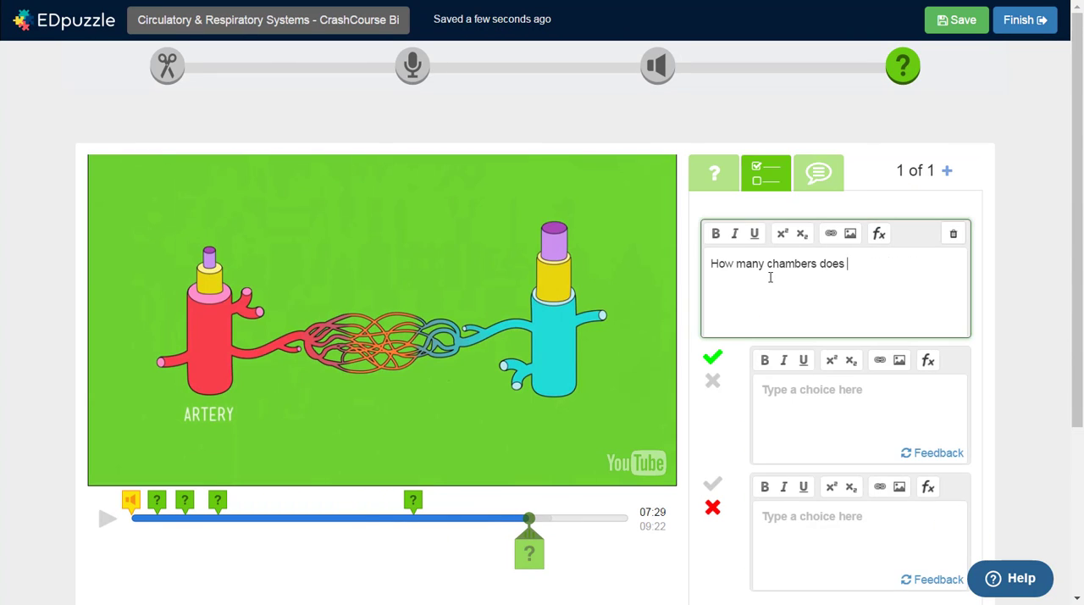
{"action": "left_click", "coordinate": [959, 381]}
{"action": "left_click", "coordinate": [956, 19]}
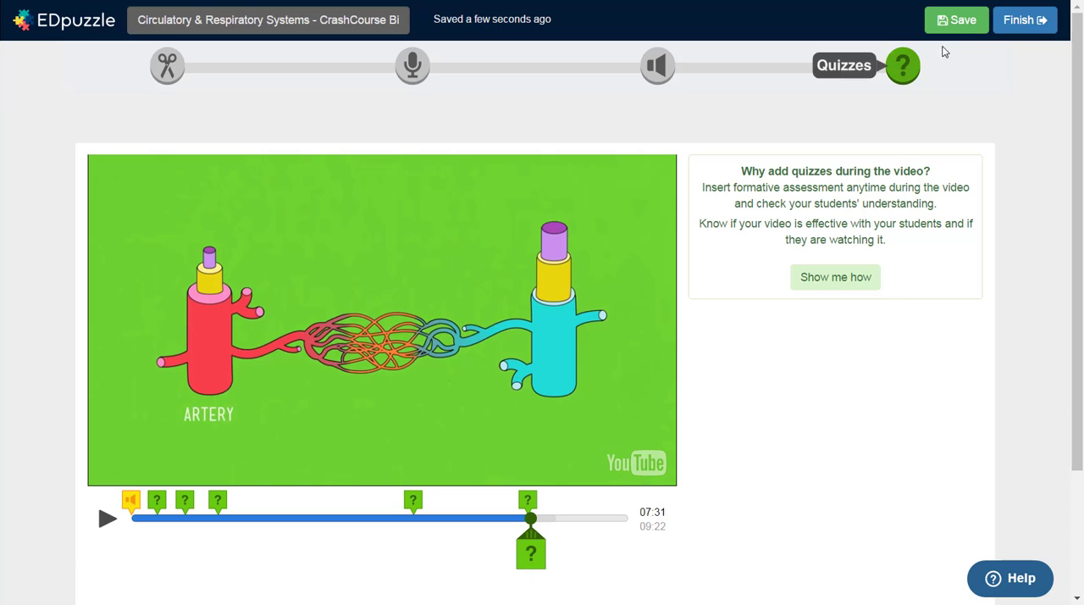
Step: Finish the lesson and create a class for the assignment named "Biology 101-" followed by the teacher's surname
{"action": "left_click", "coordinate": [1009, 30]}
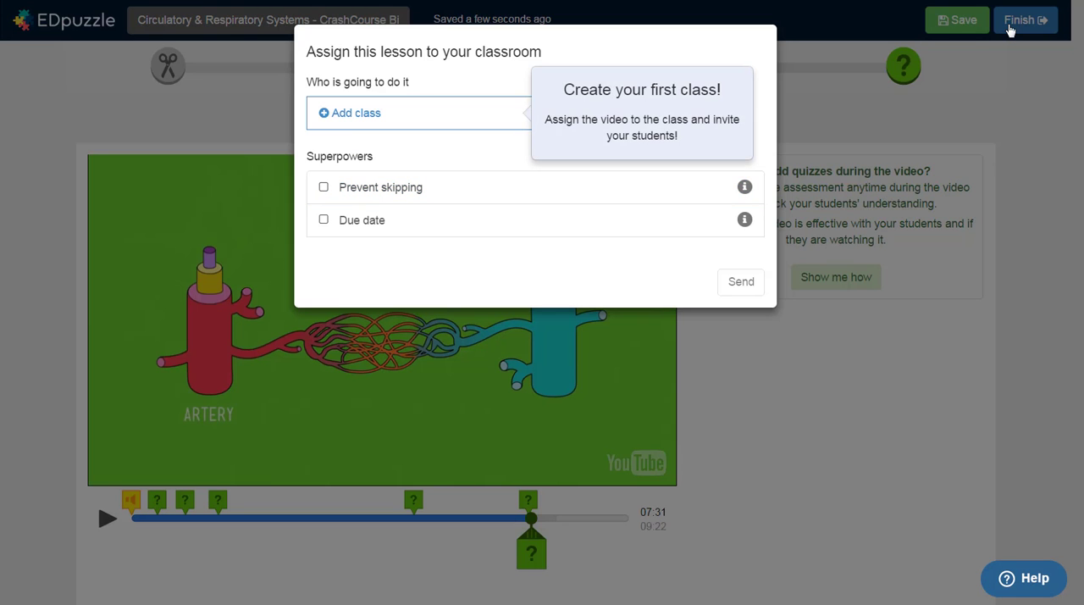
{"action": "left_click", "coordinate": [375, 118]}
{"action": "type", "text": "Bi"}
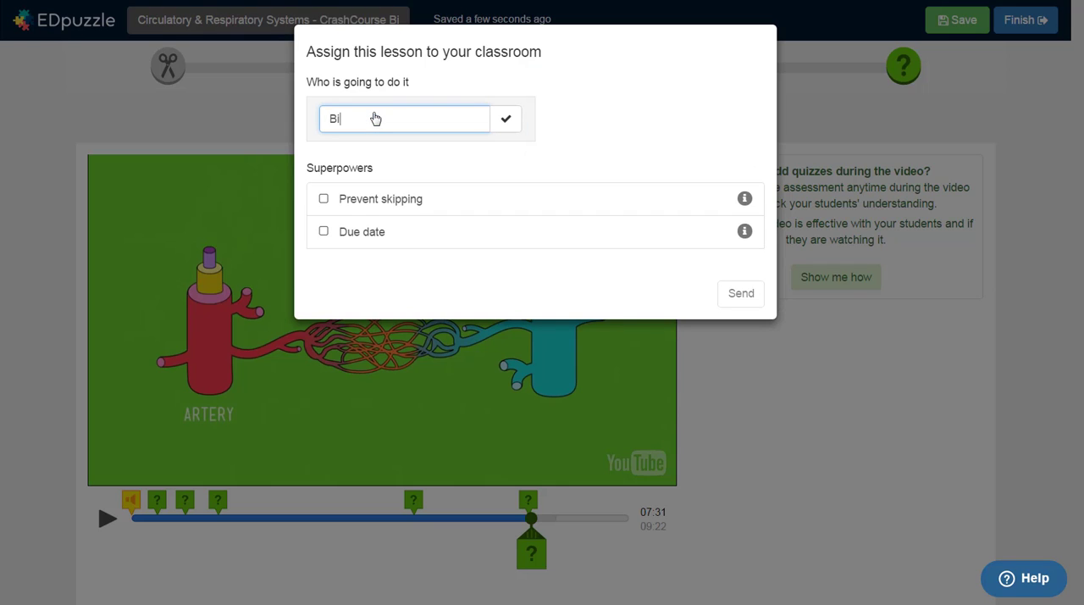
{"action": "type", "text": "ology 101- Margeson"}
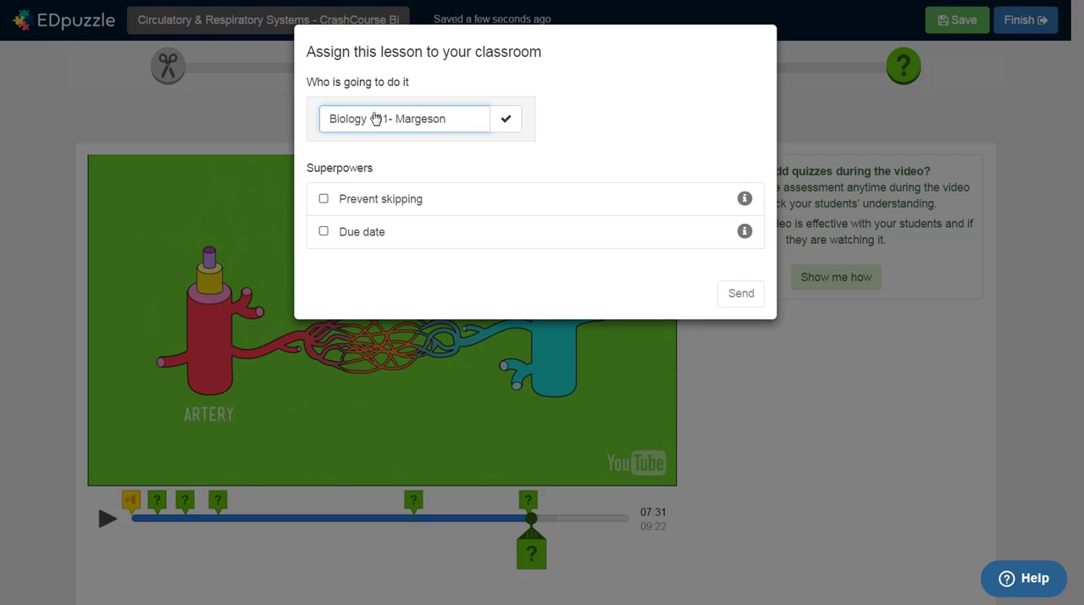
{"action": "left_click", "coordinate": [506, 121]}
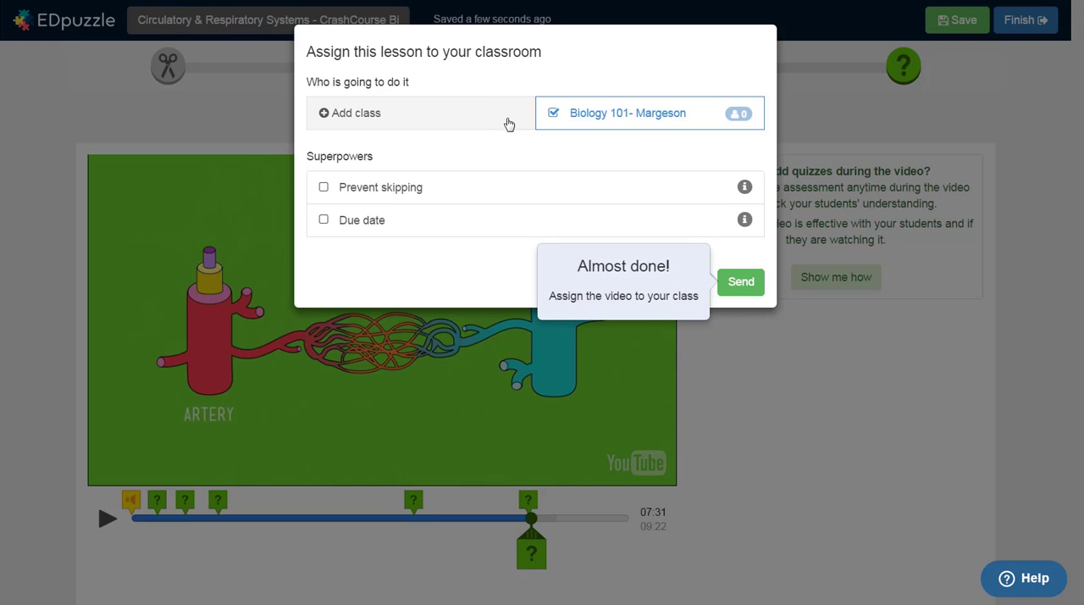
Step: Enable Prevent skipping, set the due date to Thu Mar 23, 2017, and send the assignment to the class
{"action": "left_click", "coordinate": [324, 188]}
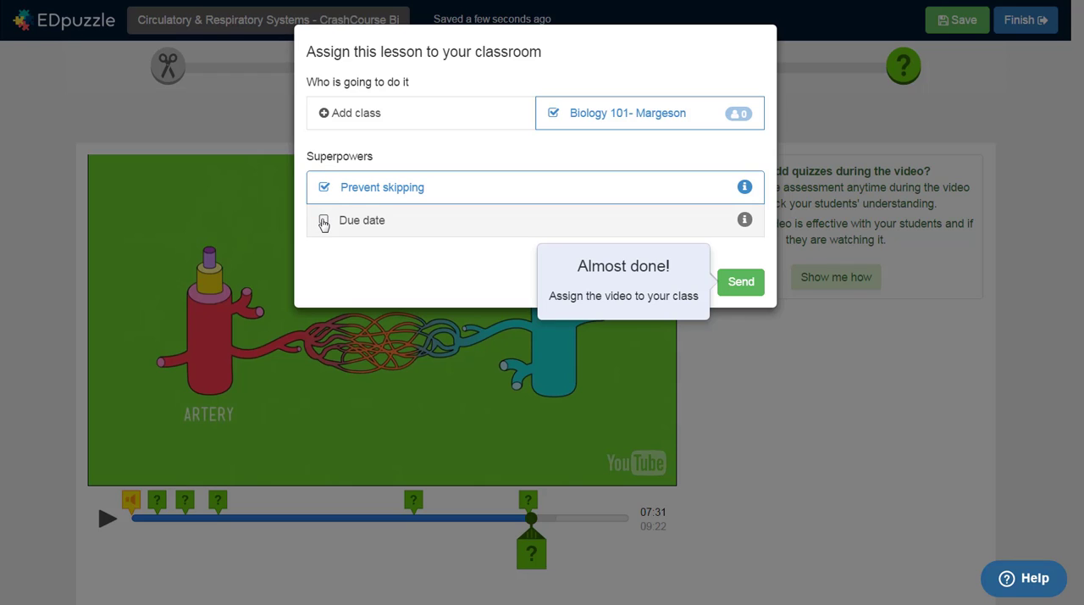
{"action": "left_click", "coordinate": [323, 221]}
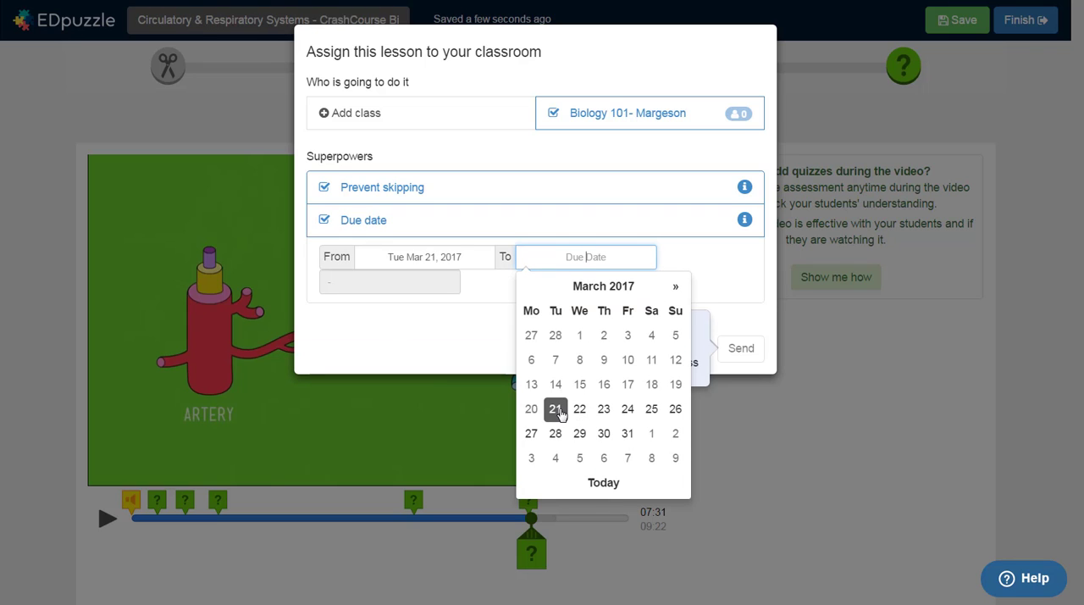
{"action": "left_click", "coordinate": [606, 411]}
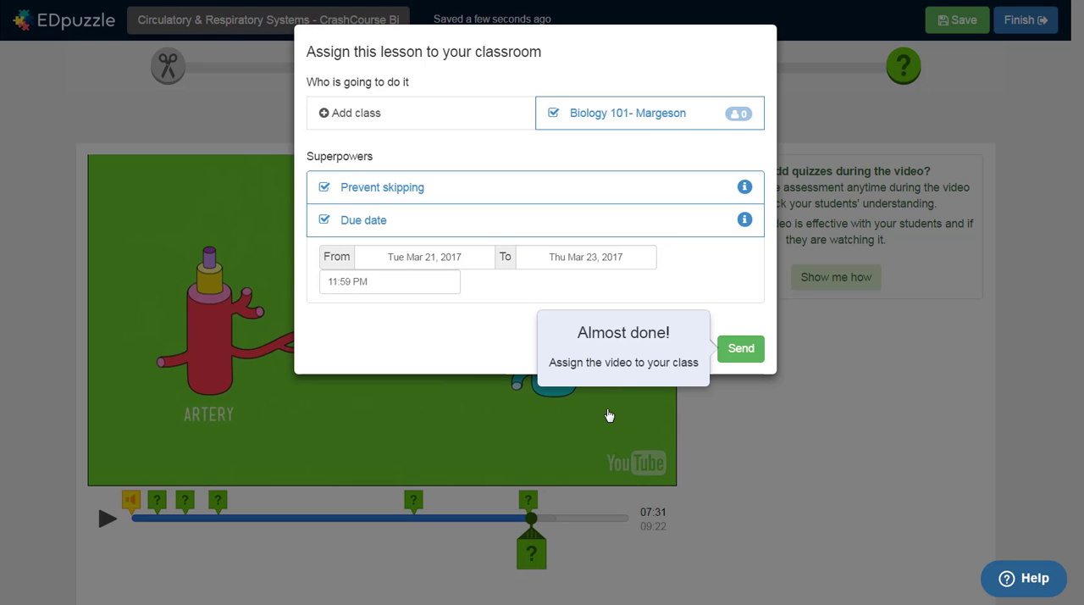
{"action": "left_click", "coordinate": [740, 348]}
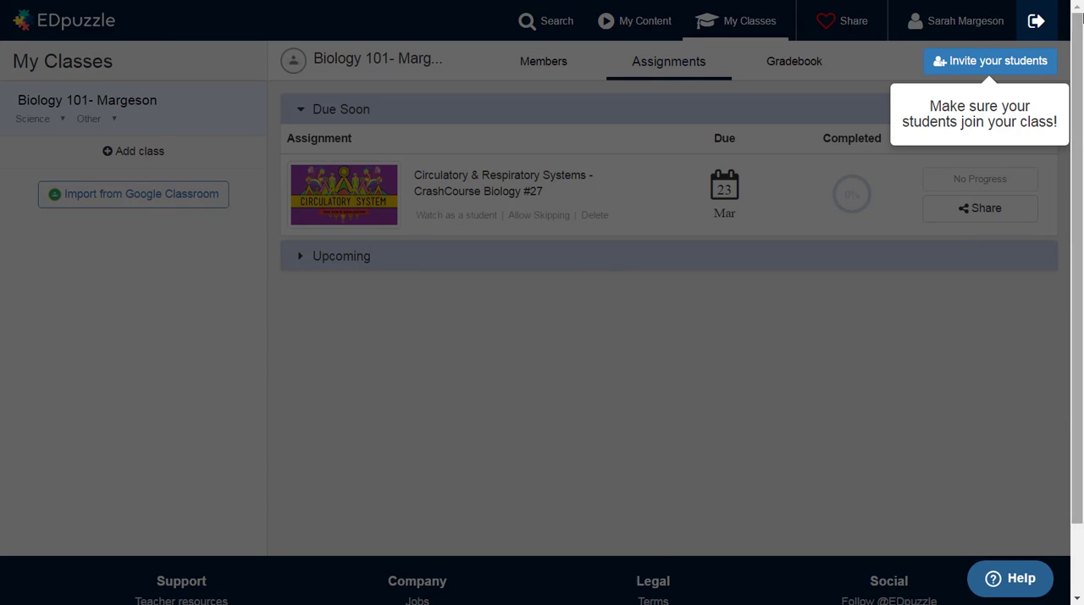
Step: Open the student invitation options for the class and highlight the class join code
{"action": "left_click", "coordinate": [1016, 64]}
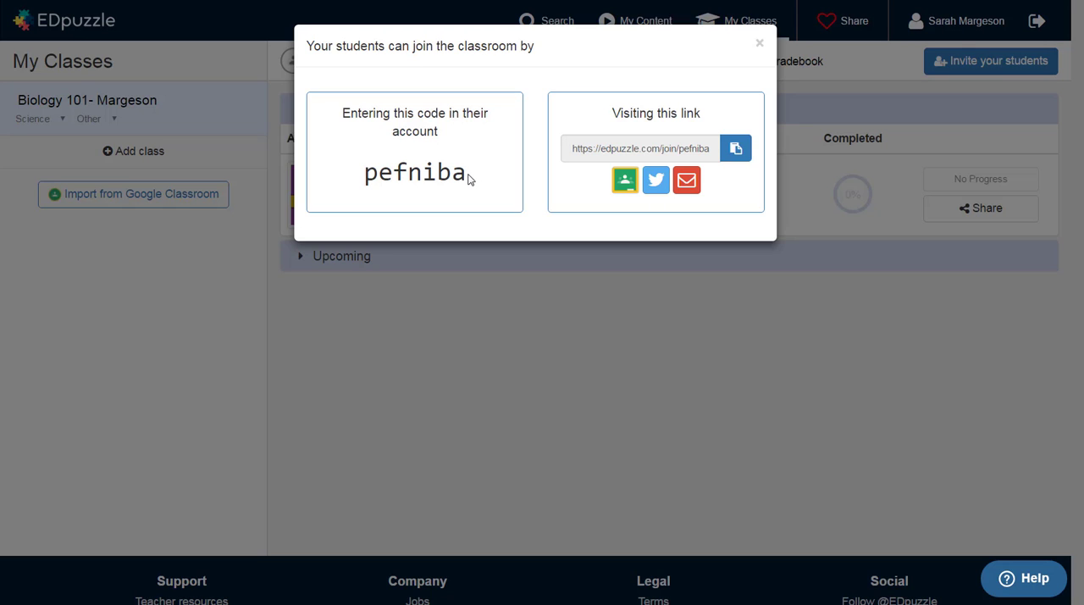
{"action": "left_click_drag", "start_coordinate": [471, 176], "coordinate": [365, 177]}
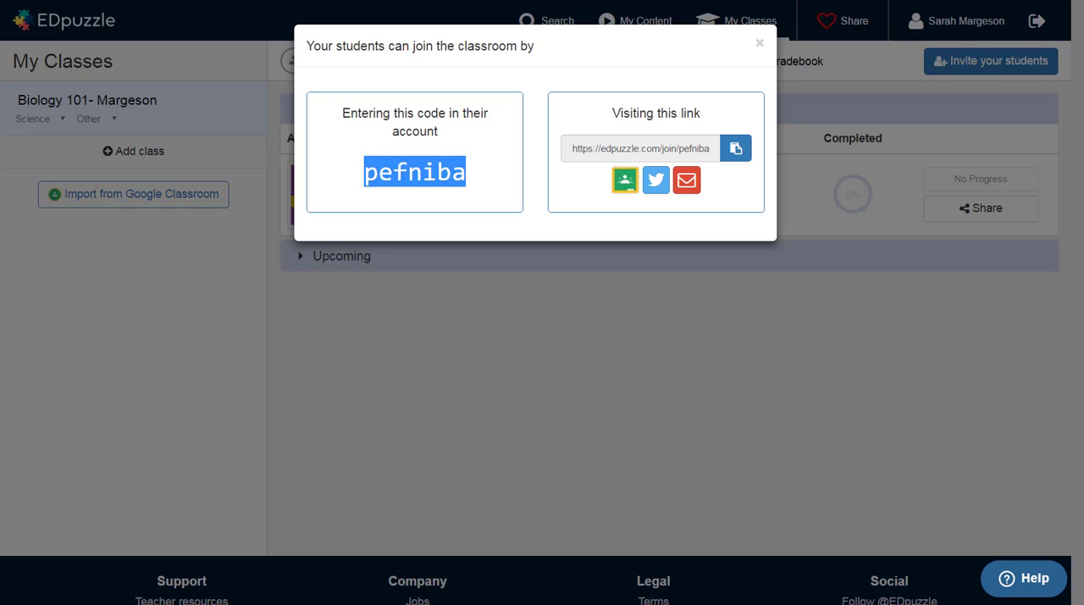